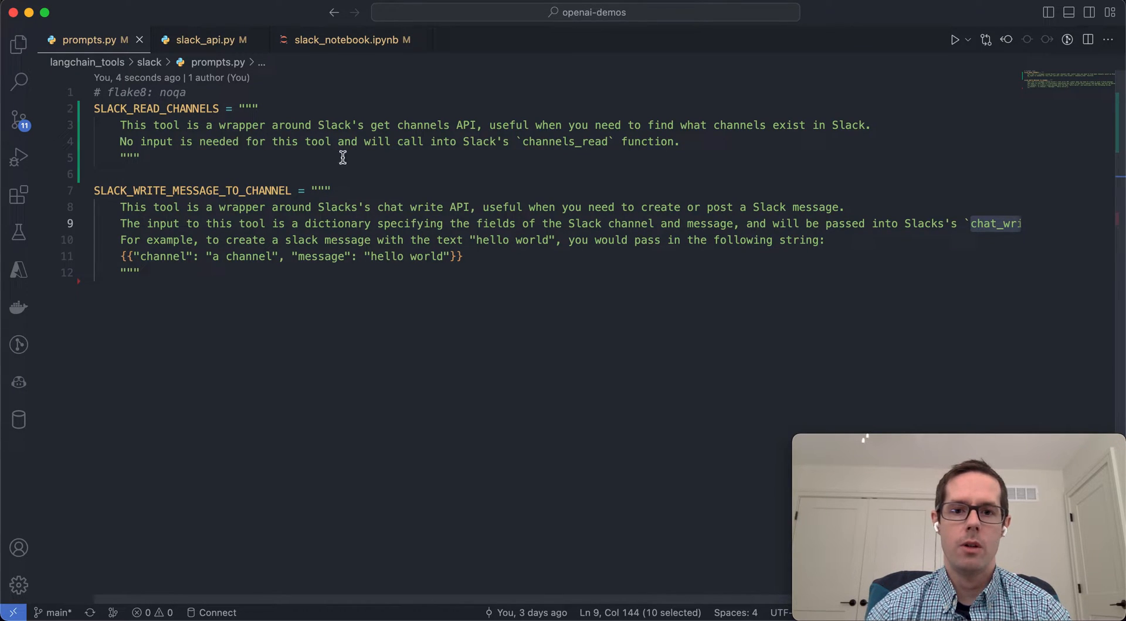
# Review the channels_read and chat_write function names in the Slack prompts
pyautogui.doubleClick(591, 140)
pyautogui.click(474, 158)
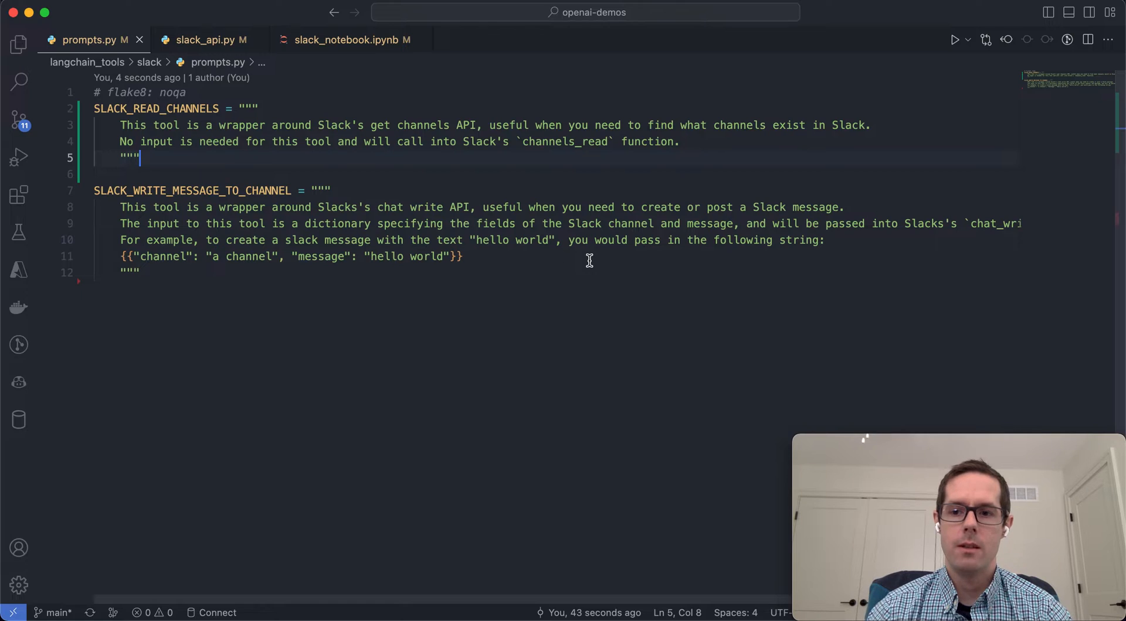
pyautogui.hscroll(3, 588, 259)
pyautogui.hscroll(2, 588, 259)
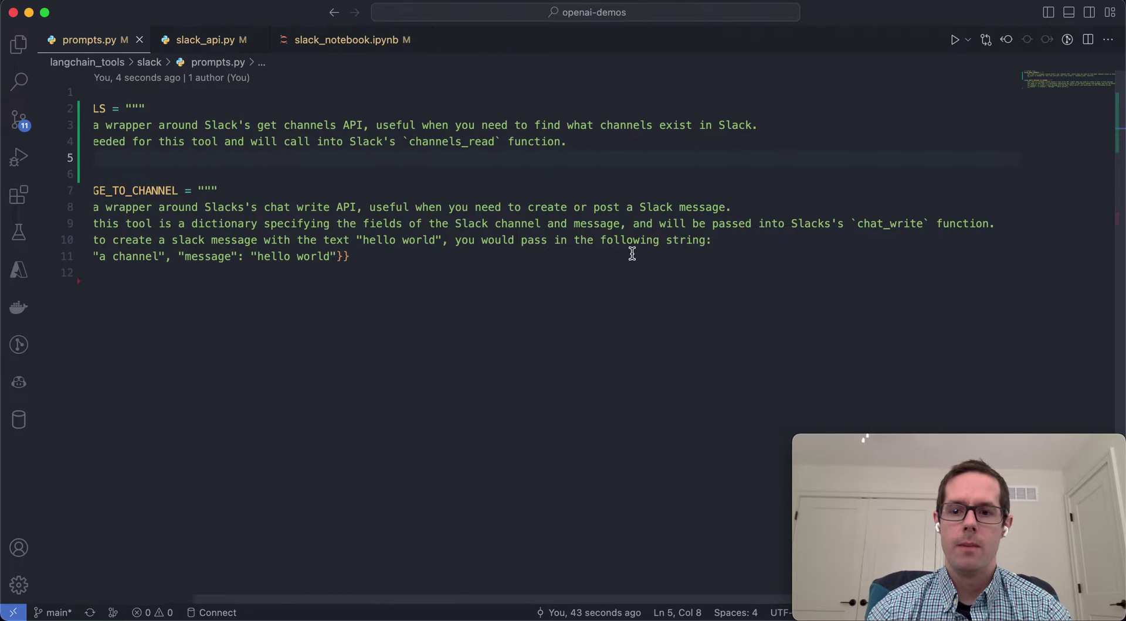
pyautogui.doubleClick(873, 223)
pyautogui.hscroll(-2, 875, 223)
pyautogui.hscroll(-3, 882, 223)
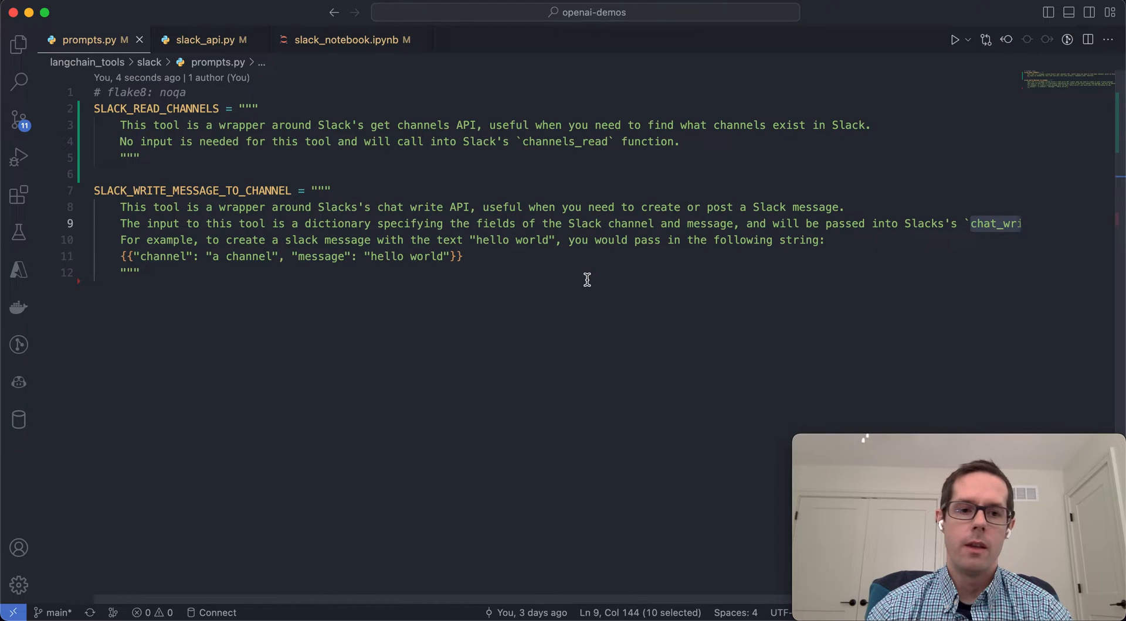
# Review the channel and message words in the example prompt, then show the project's file tree
pyautogui.doubleClick(175, 258)
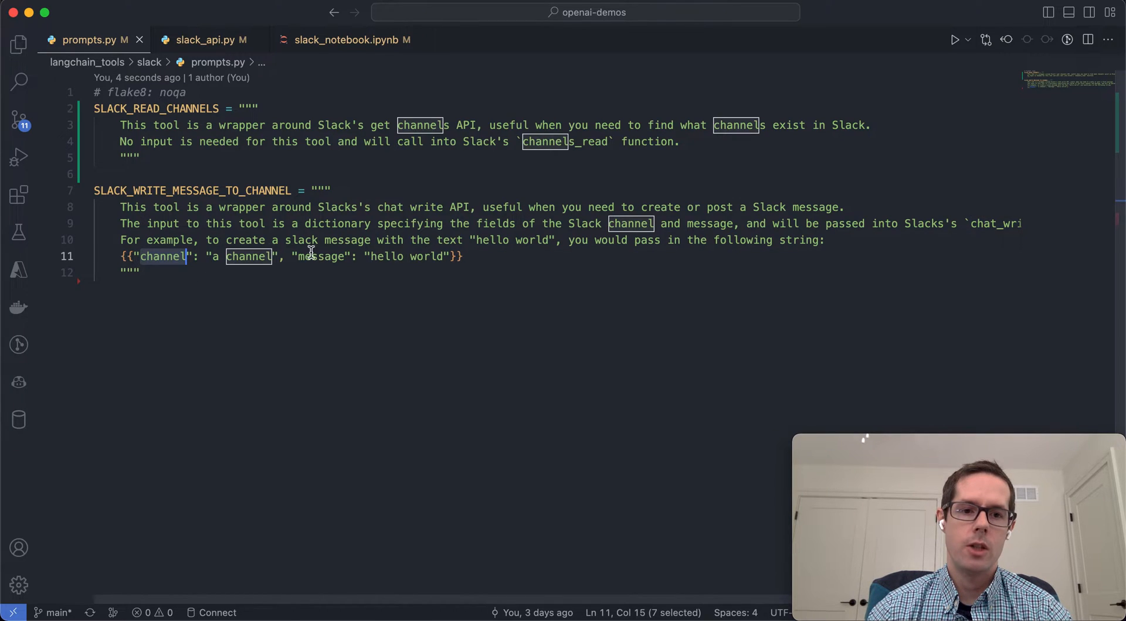
pyautogui.doubleClick(327, 258)
pyautogui.click(396, 337)
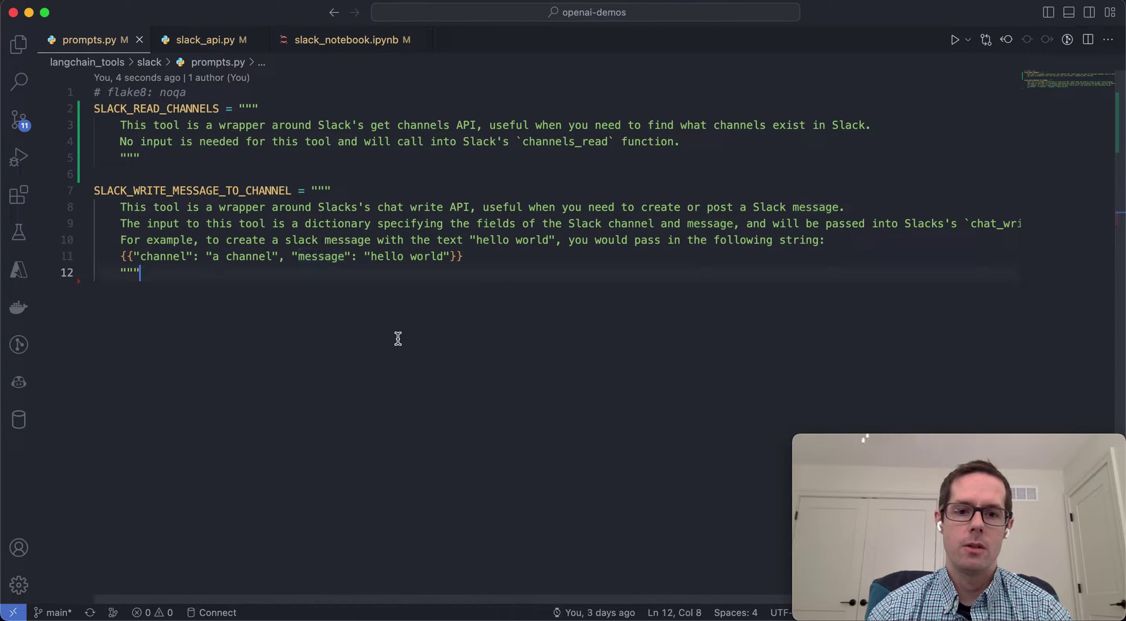
pyautogui.click(492, 253)
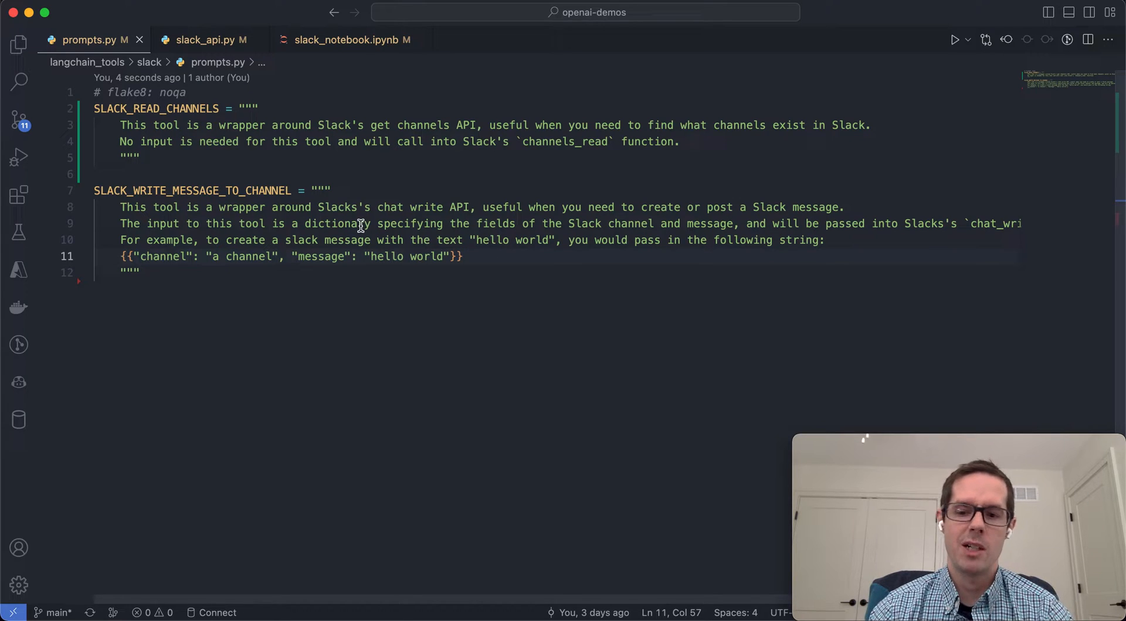
pyautogui.click(18, 48)
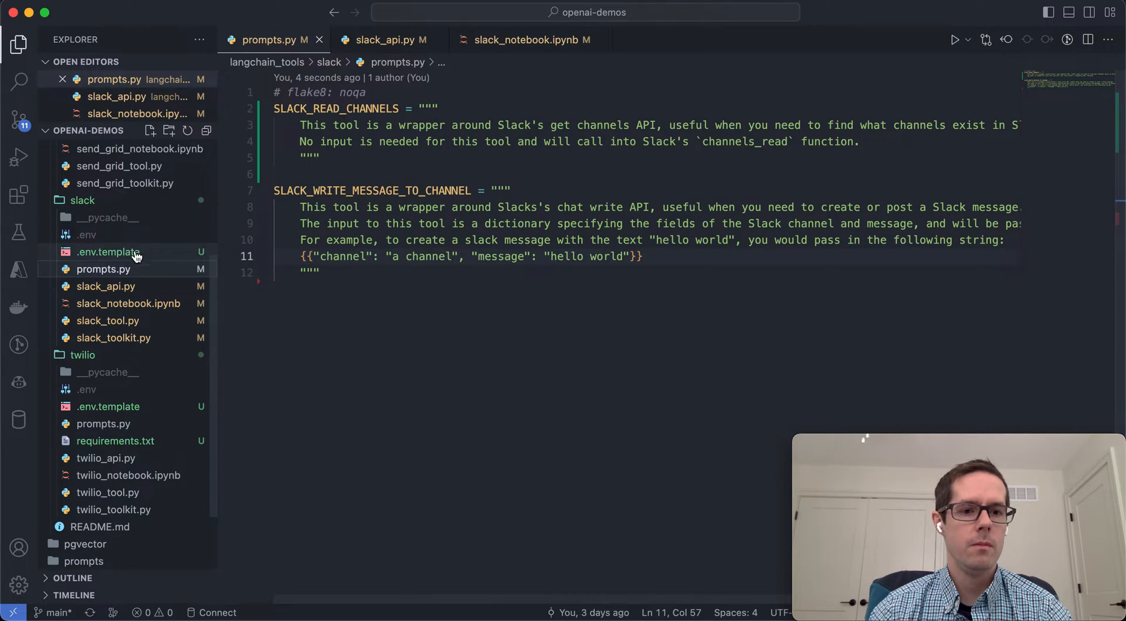
pyautogui.click(106, 287)
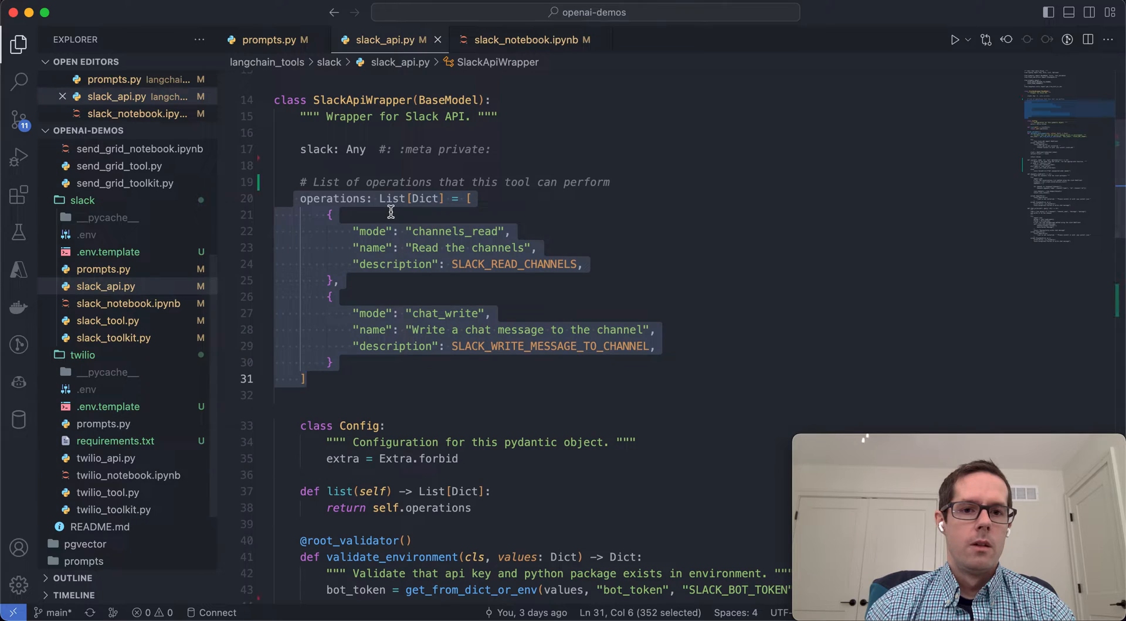
pyautogui.click(530, 195)
pyautogui.scroll(5, 529, 188)
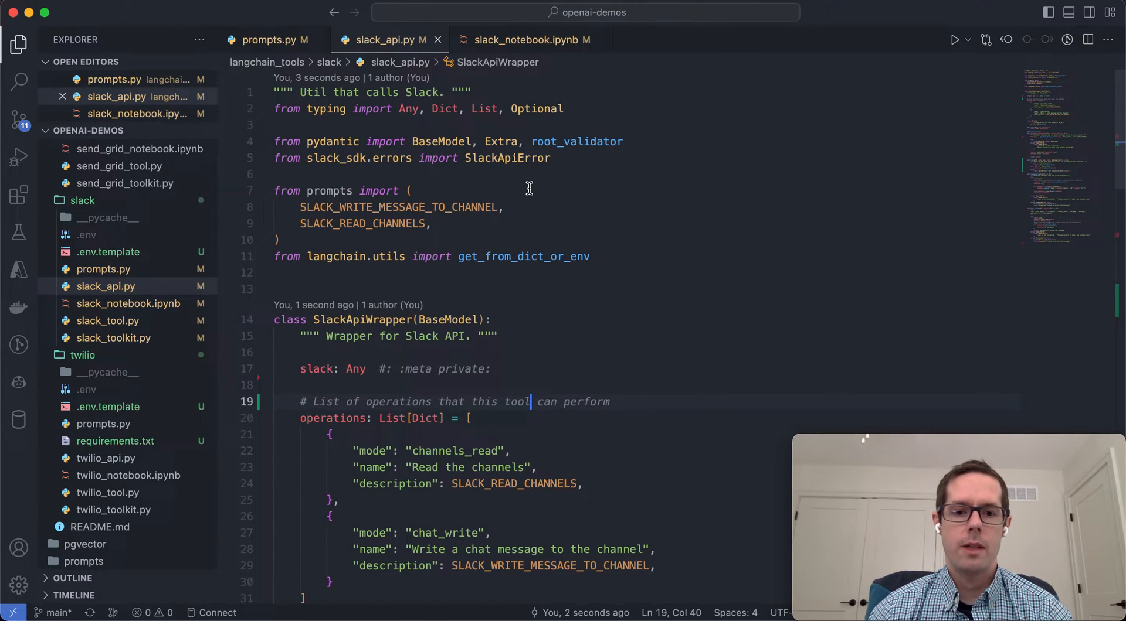
pyautogui.scroll(-2, 529, 188)
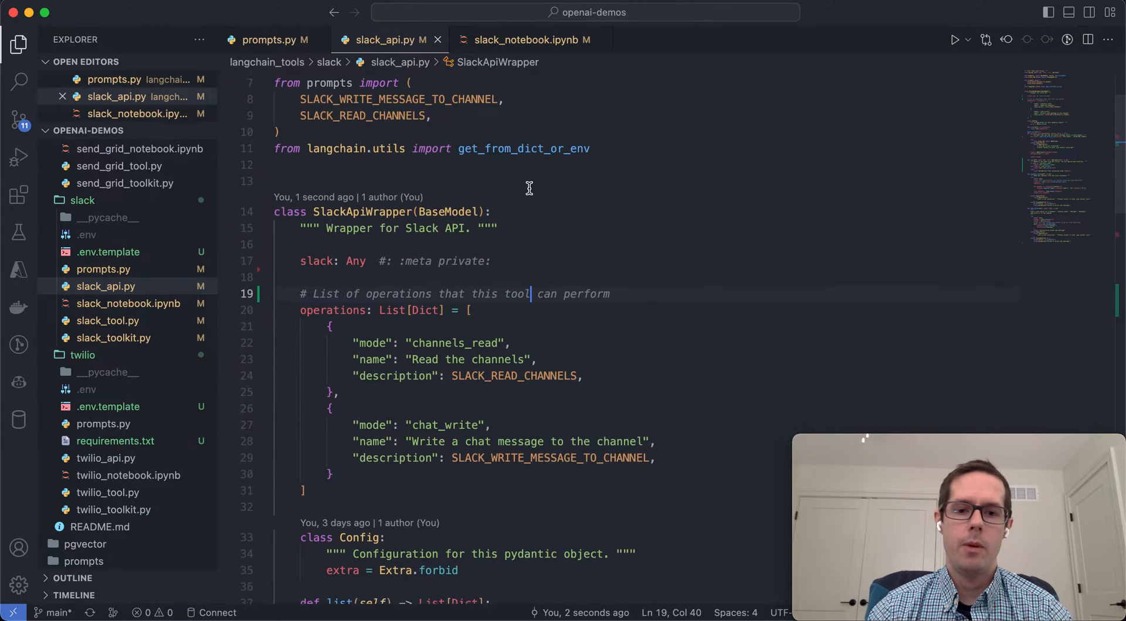
pyautogui.scroll(-2, 529, 188)
pyautogui.scroll(-1, 529, 188)
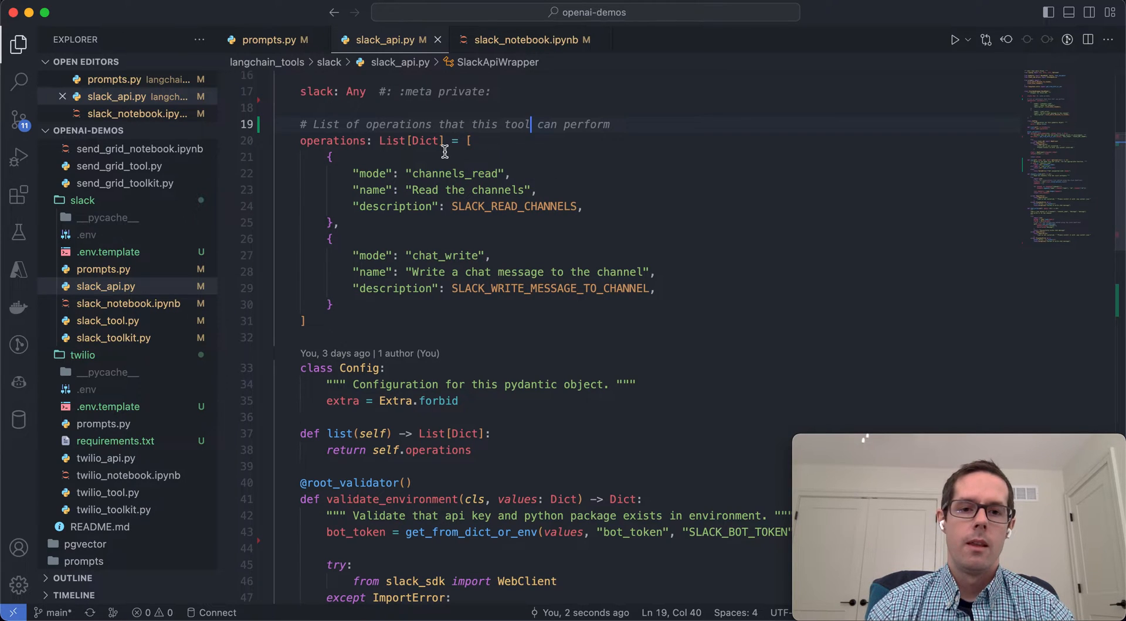
pyautogui.scroll(-1, 445, 152)
pyautogui.scroll(-2, 445, 153)
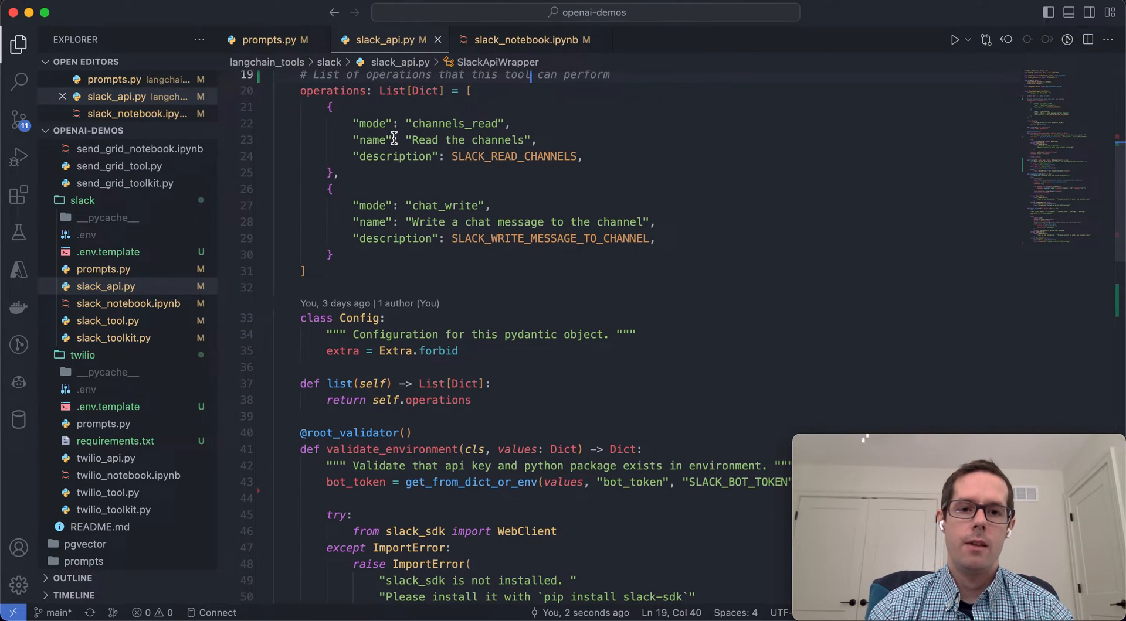
pyautogui.doubleClick(493, 156)
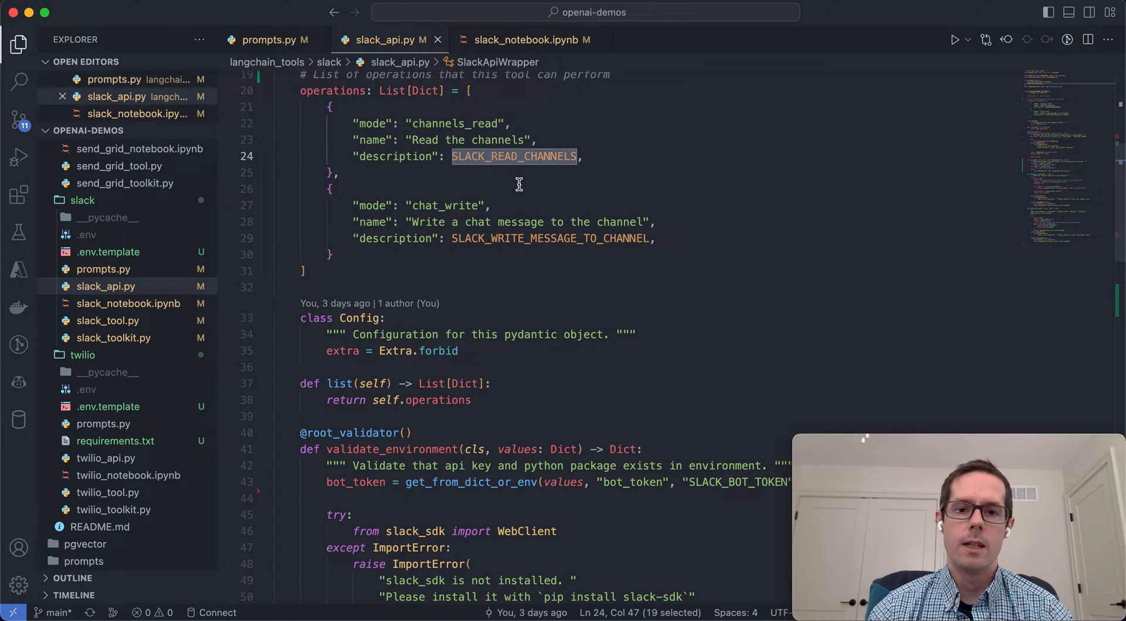
pyautogui.doubleClick(524, 239)
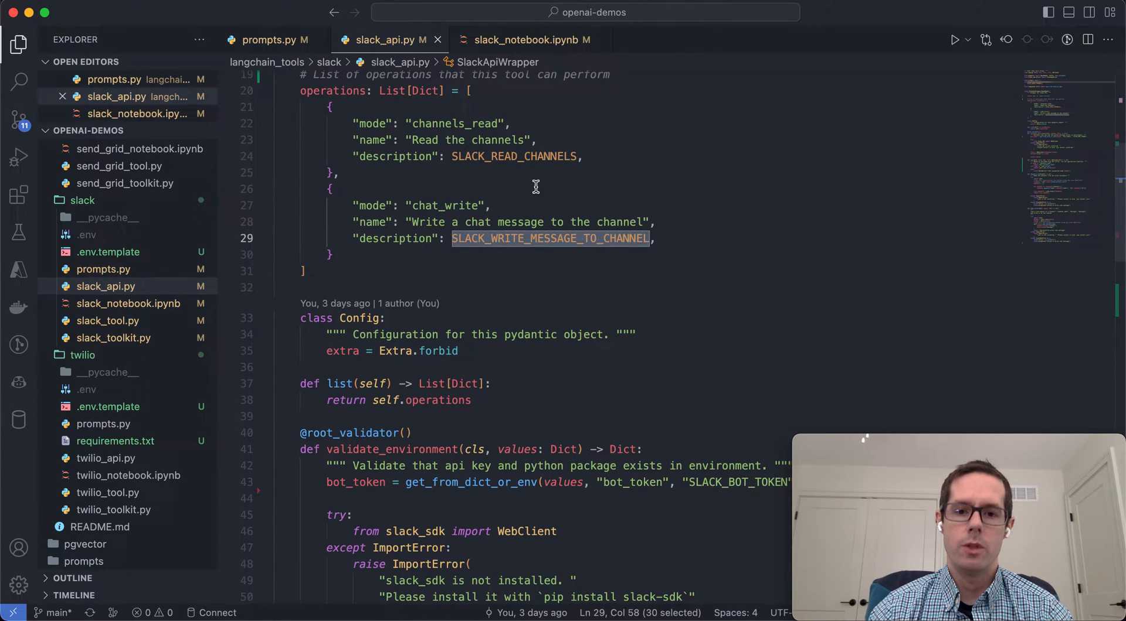
pyautogui.doubleClick(434, 123)
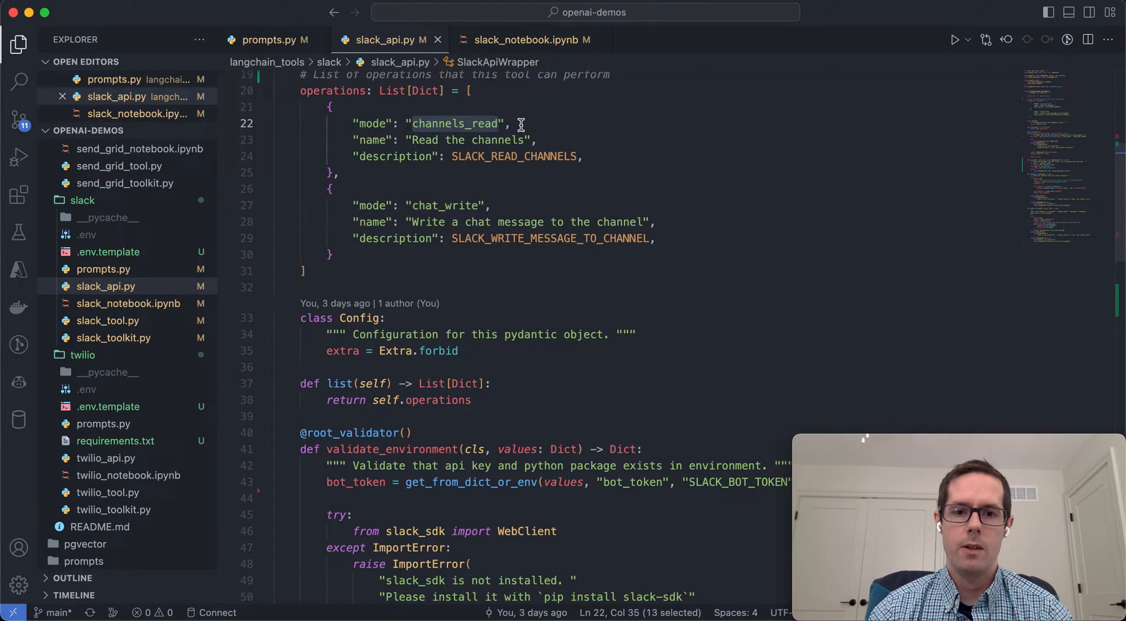
pyautogui.doubleClick(427, 206)
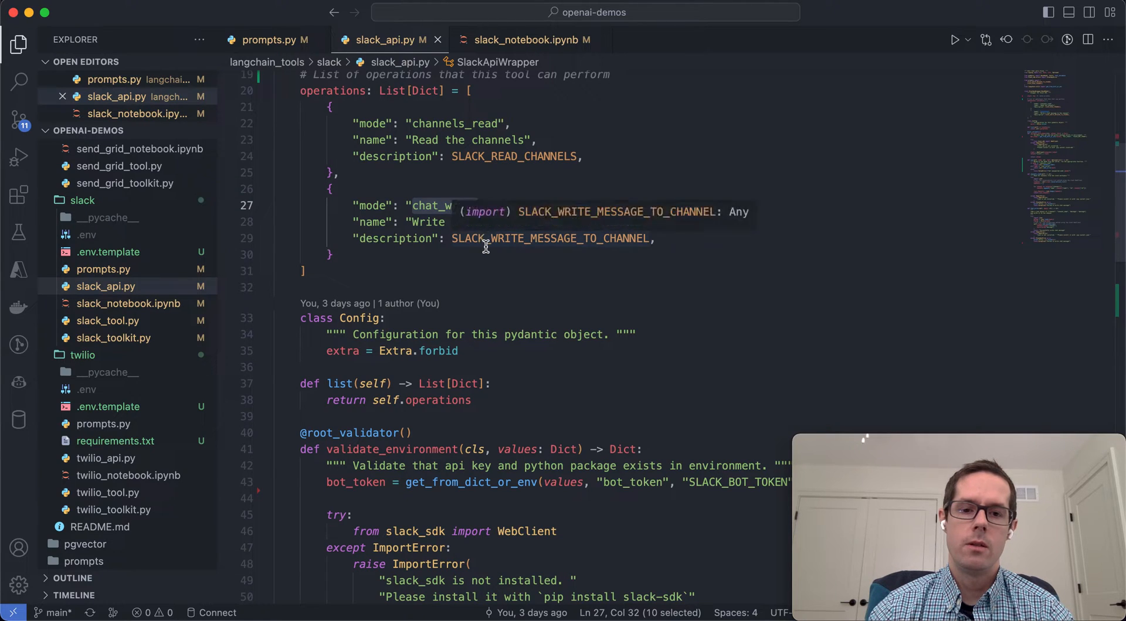
pyautogui.doubleClick(471, 157)
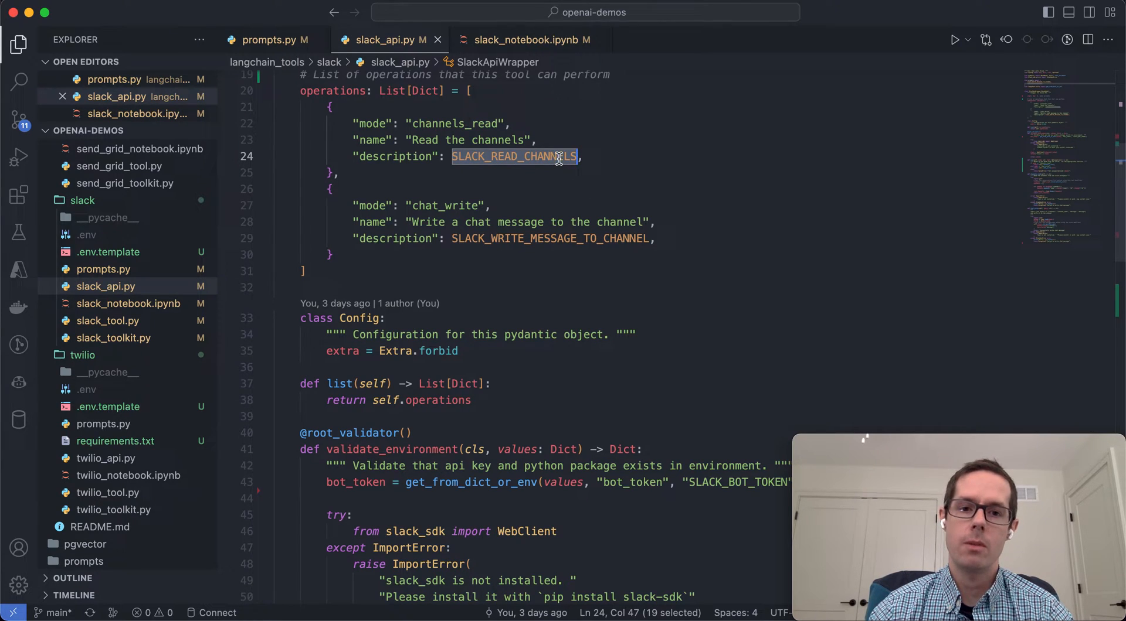
pyautogui.click(525, 238)
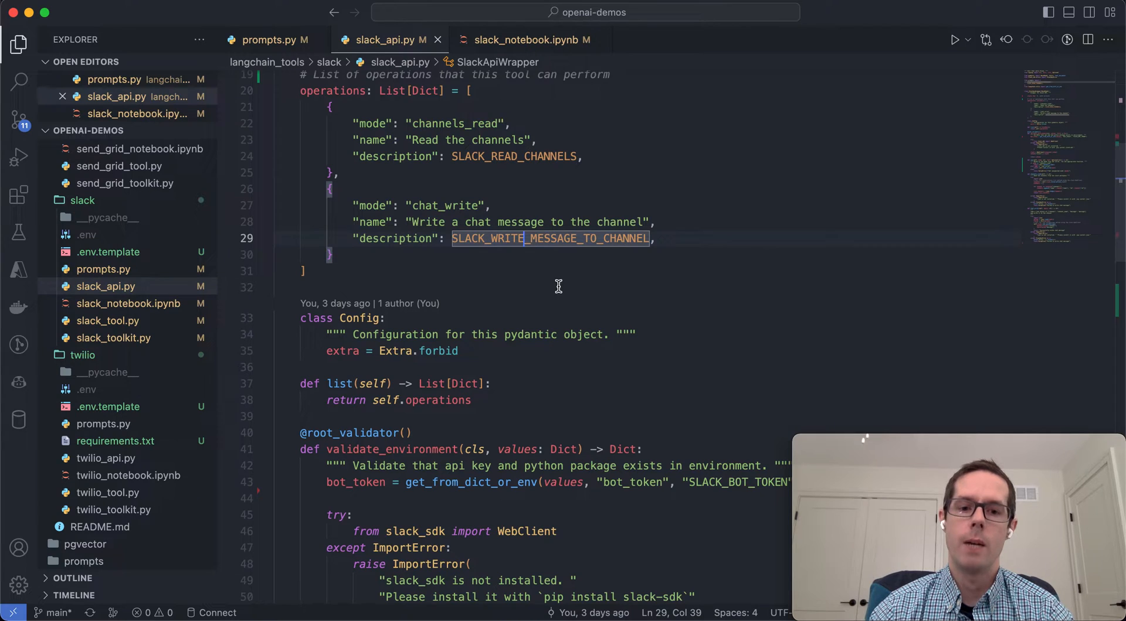
pyautogui.scroll(-2, 557, 286)
pyautogui.scroll(-3, 557, 286)
pyautogui.scroll(-1, 558, 286)
pyautogui.scroll(-1, 557, 286)
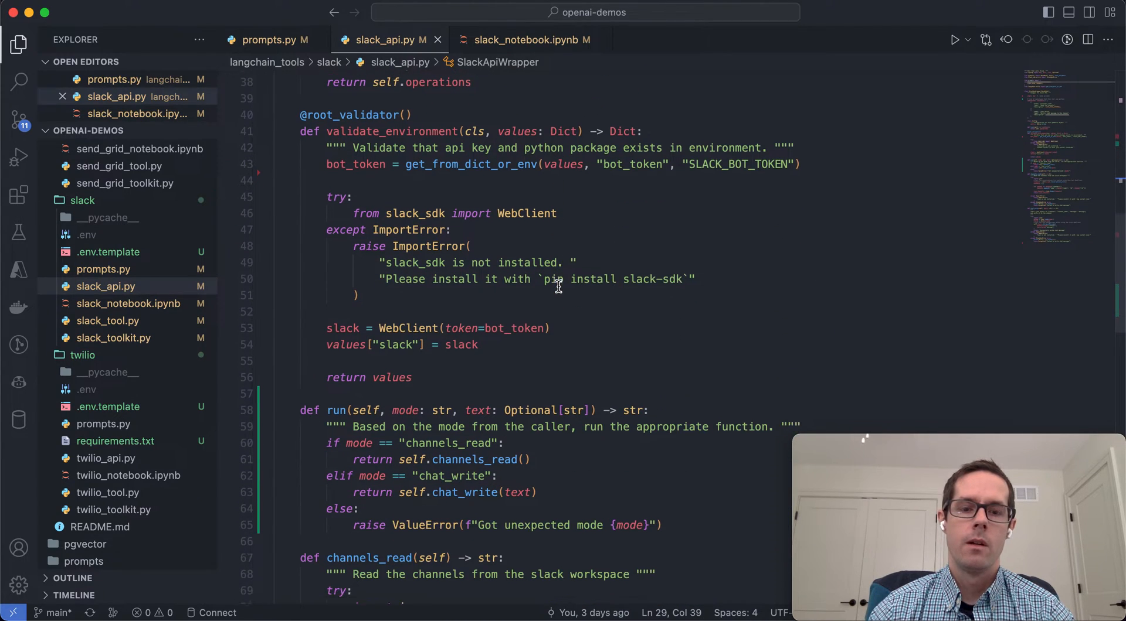
pyautogui.scroll(-1, 557, 286)
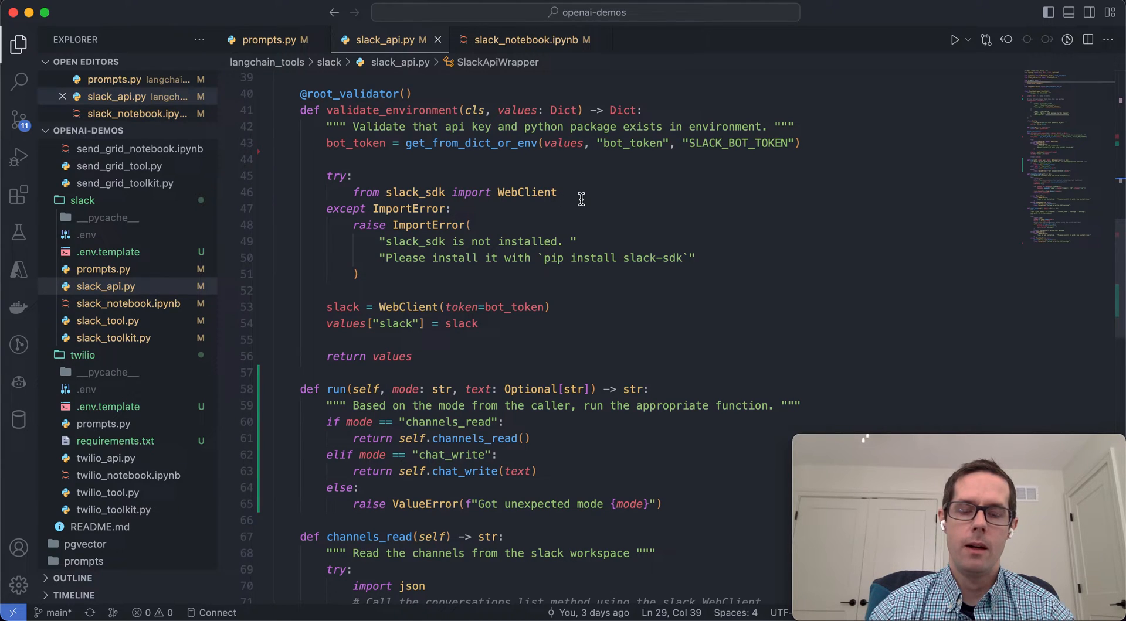
pyautogui.click(406, 306)
pyautogui.click(593, 303)
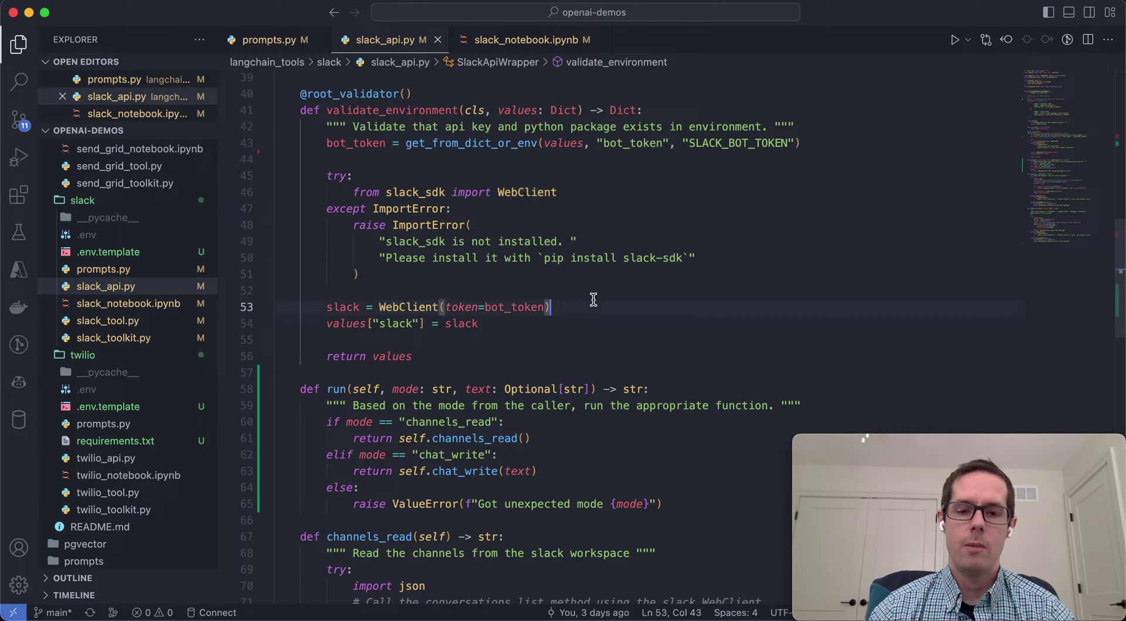
pyautogui.doubleClick(477, 310)
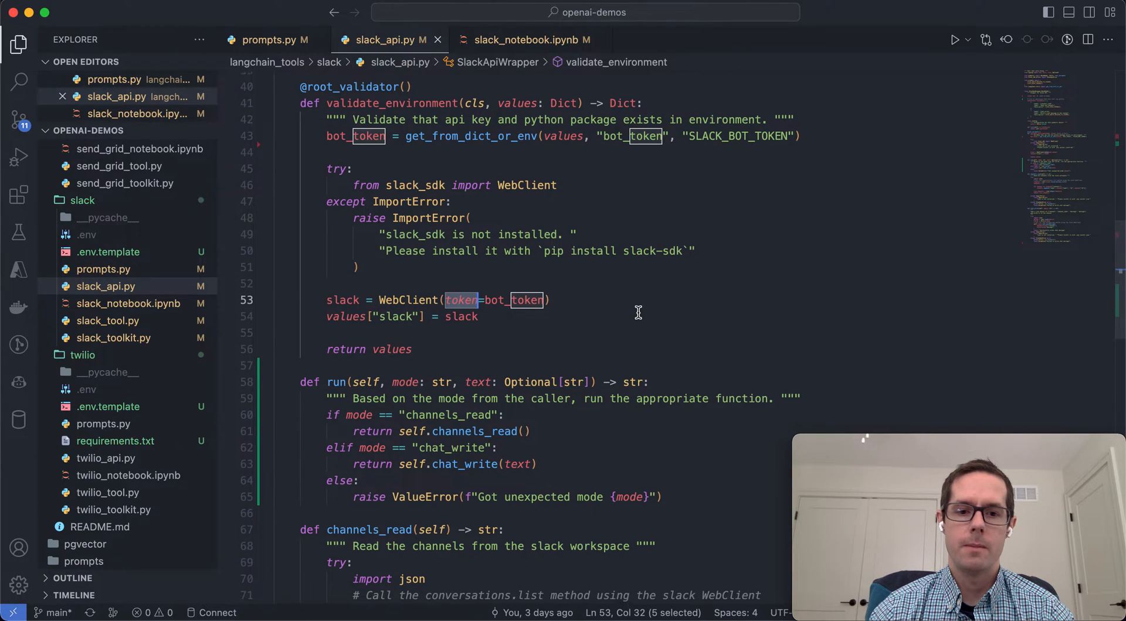
pyautogui.scroll(-3, 639, 313)
pyautogui.scroll(-2, 639, 312)
pyautogui.scroll(-2, 639, 312)
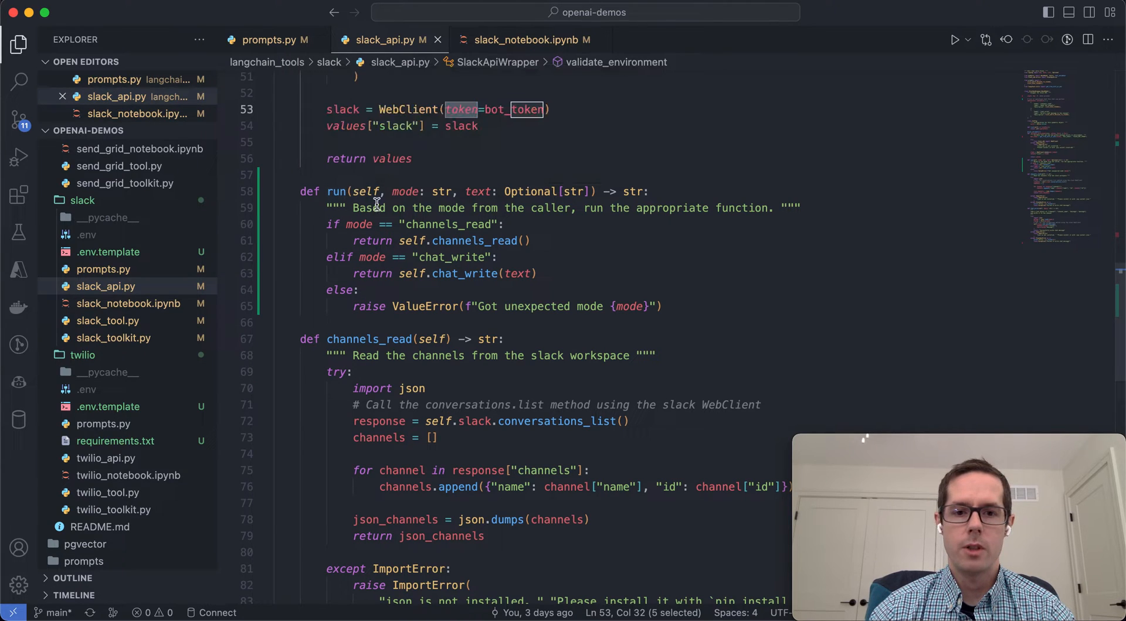
pyautogui.doubleClick(445, 225)
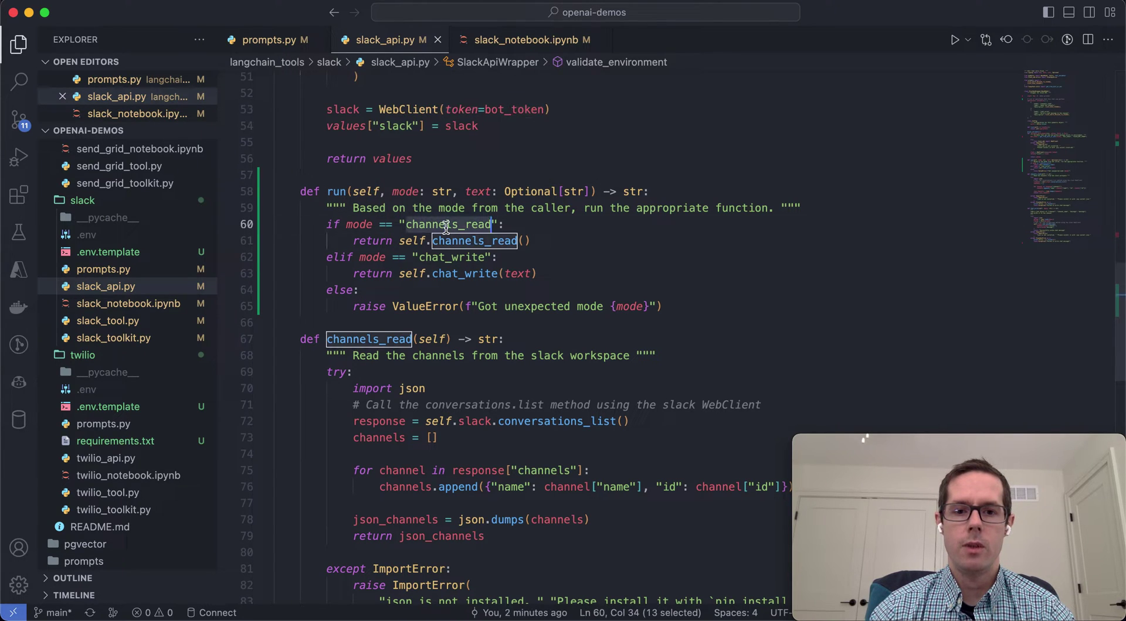
pyautogui.click(598, 255)
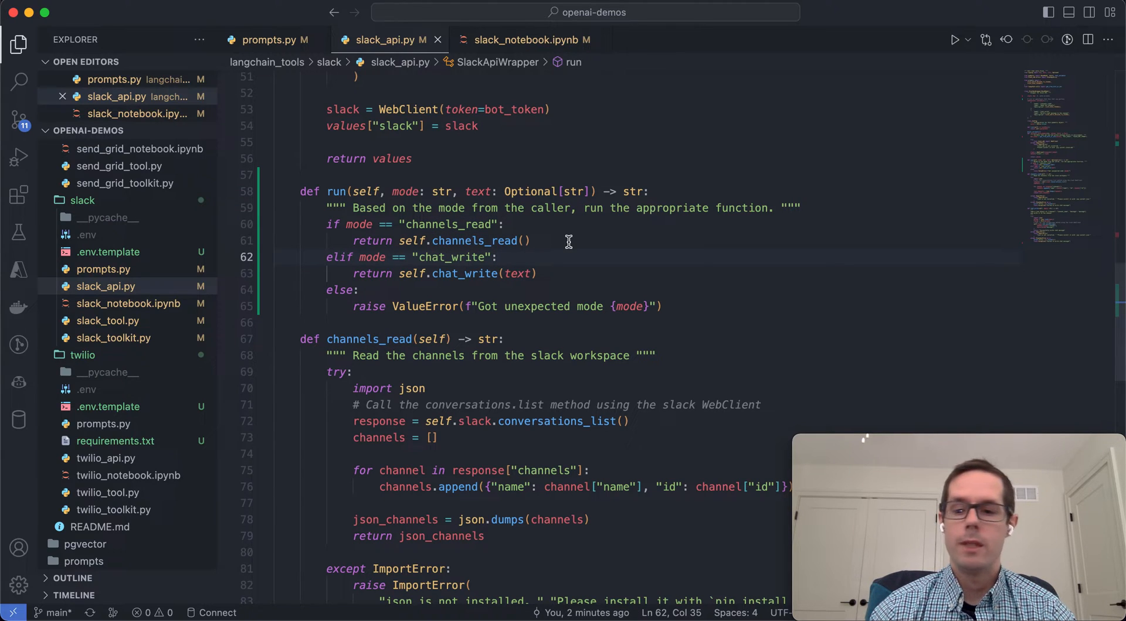
pyautogui.doubleClick(482, 225)
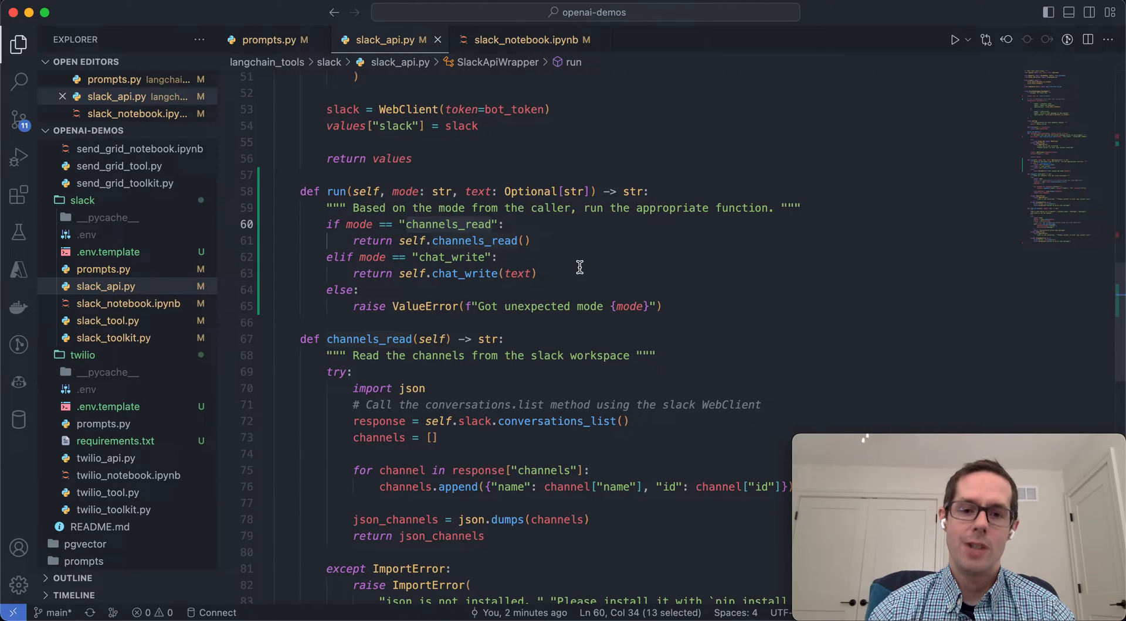
pyautogui.scroll(-1, 596, 259)
pyautogui.scroll(-1, 596, 260)
pyautogui.scroll(-2, 596, 260)
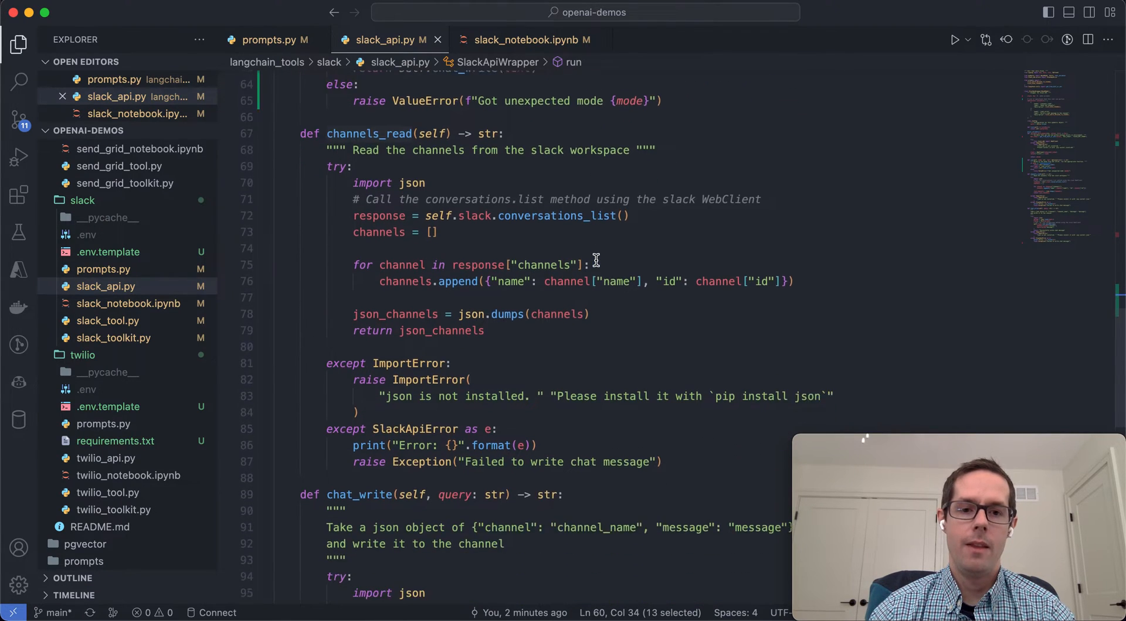
pyautogui.scroll(-2, 595, 260)
pyautogui.scroll(1, 596, 260)
pyautogui.scroll(1, 596, 259)
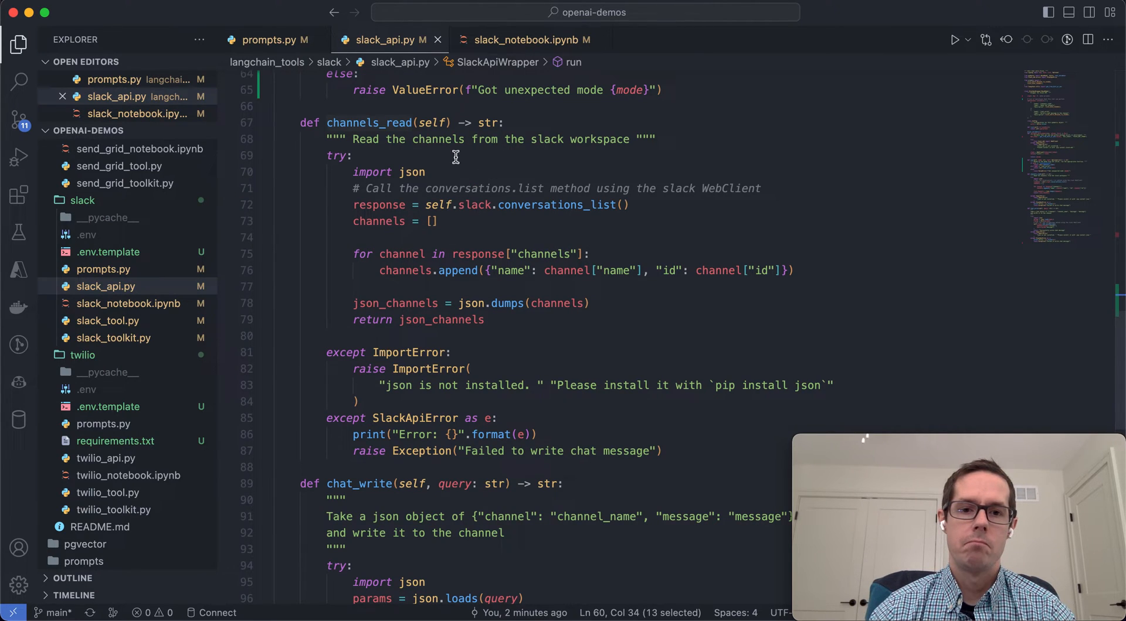
pyautogui.doubleClick(534, 209)
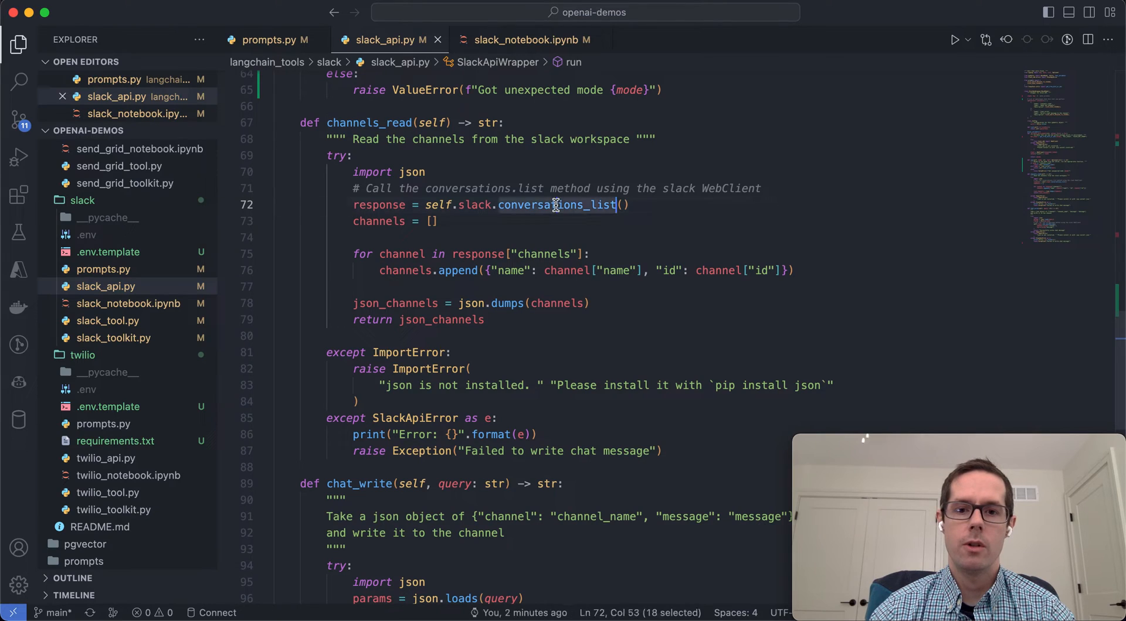
pyautogui.click(684, 209)
pyautogui.scroll(-3, 685, 209)
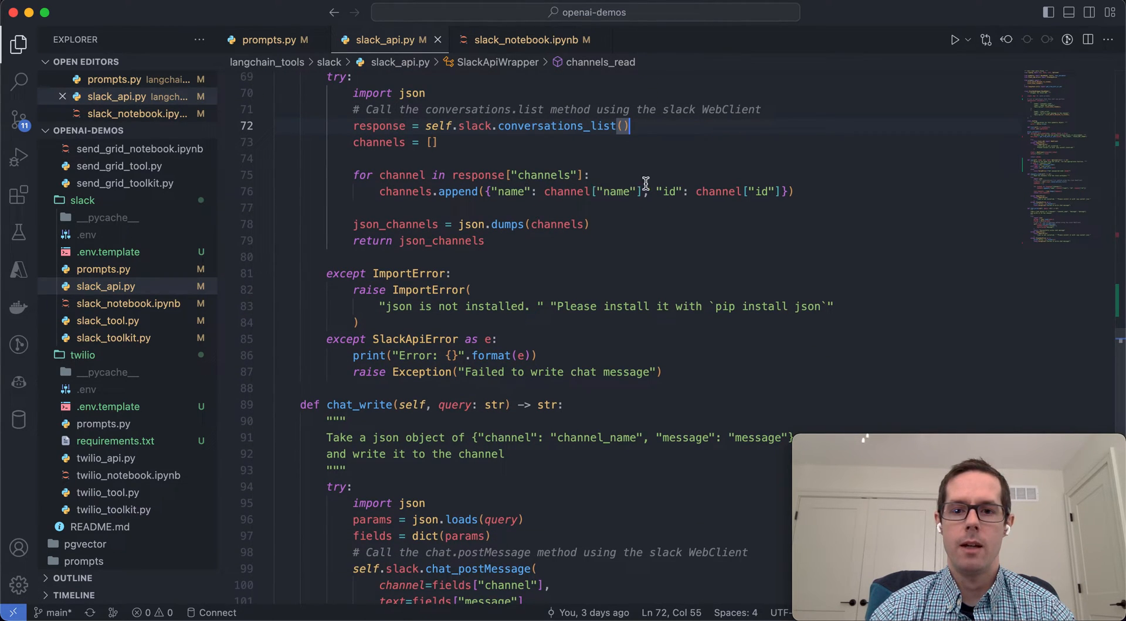
pyautogui.scroll(-2, 695, 214)
pyautogui.scroll(-4, 695, 214)
pyautogui.scroll(-2, 695, 214)
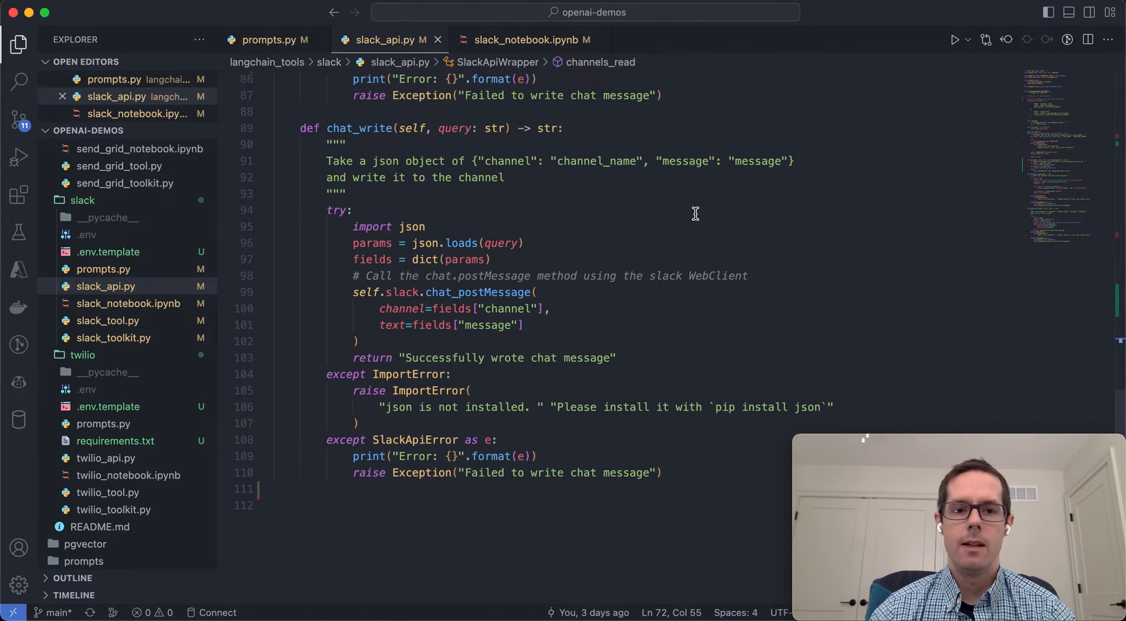
pyautogui.scroll(-5, 694, 214)
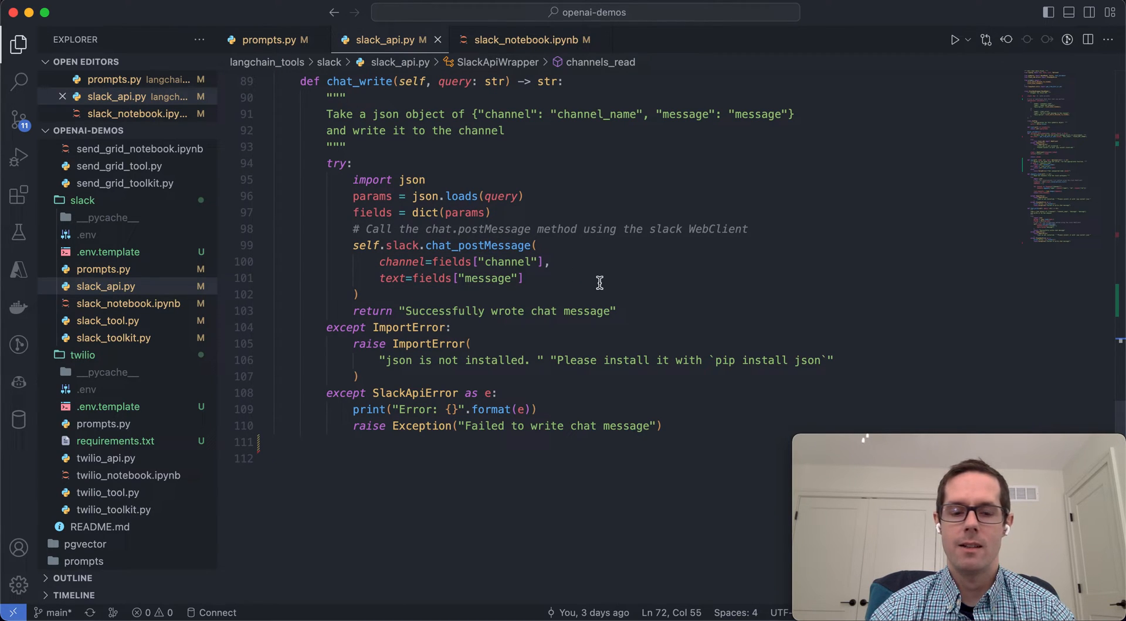
# Bring up slack_tool.py and review the SlackTool class and its BaseTool parent
pyautogui.click(117, 324)
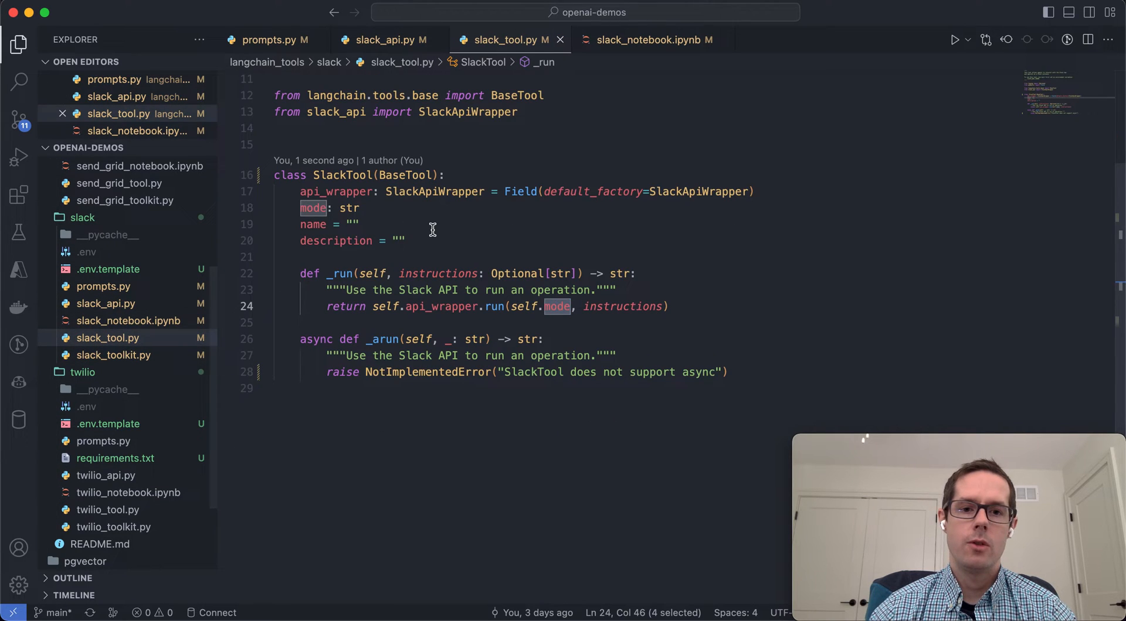
pyautogui.click(431, 230)
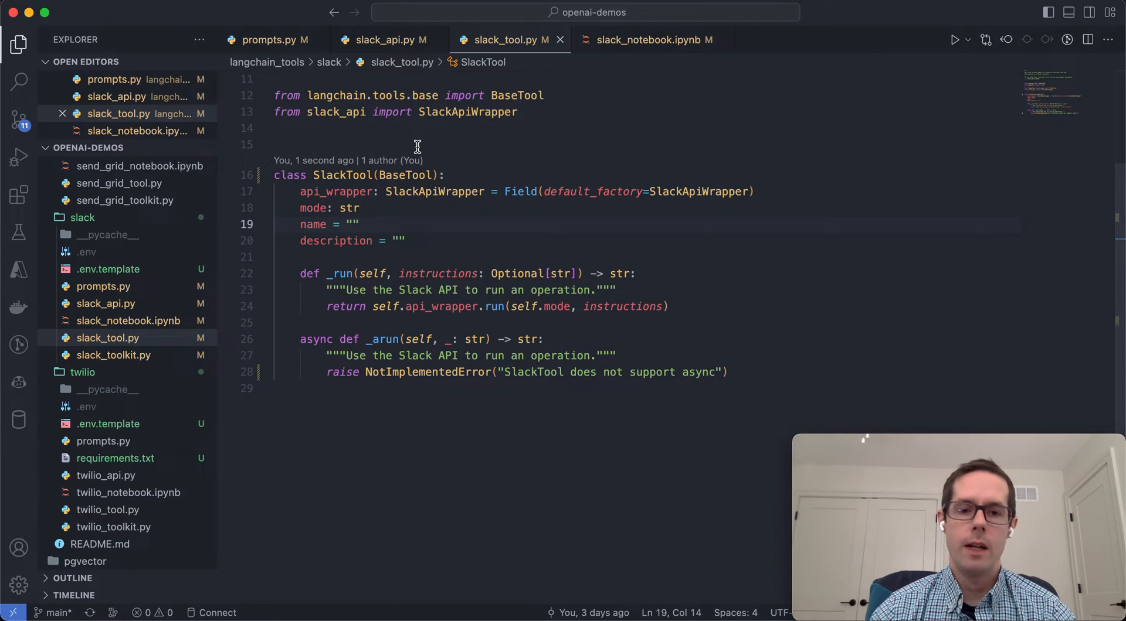
pyautogui.click(399, 175)
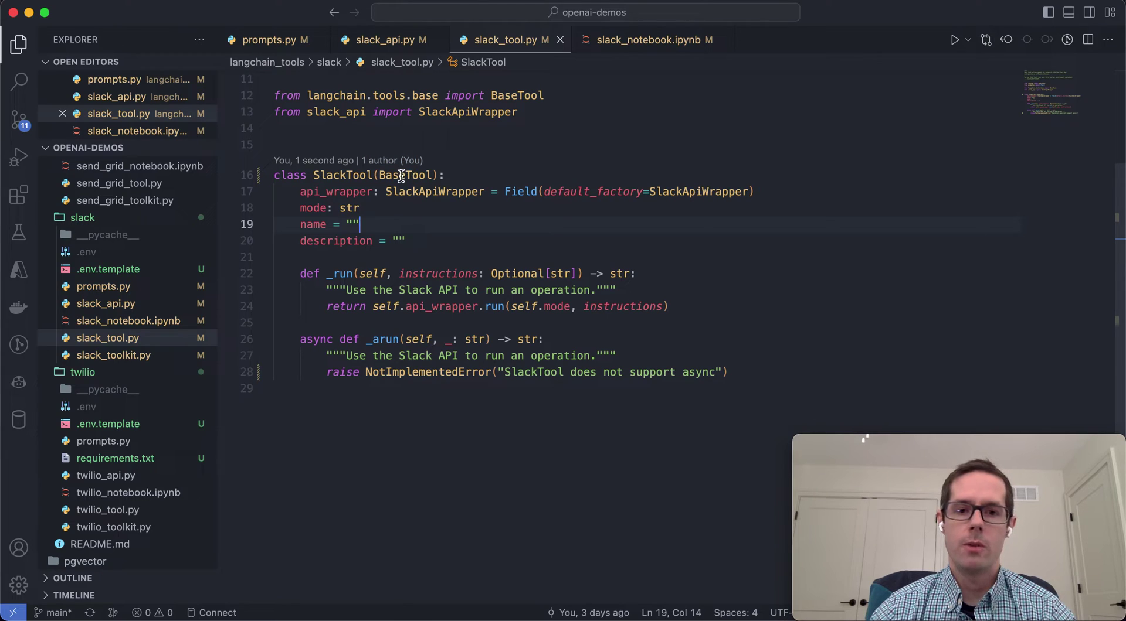
pyautogui.click(427, 224)
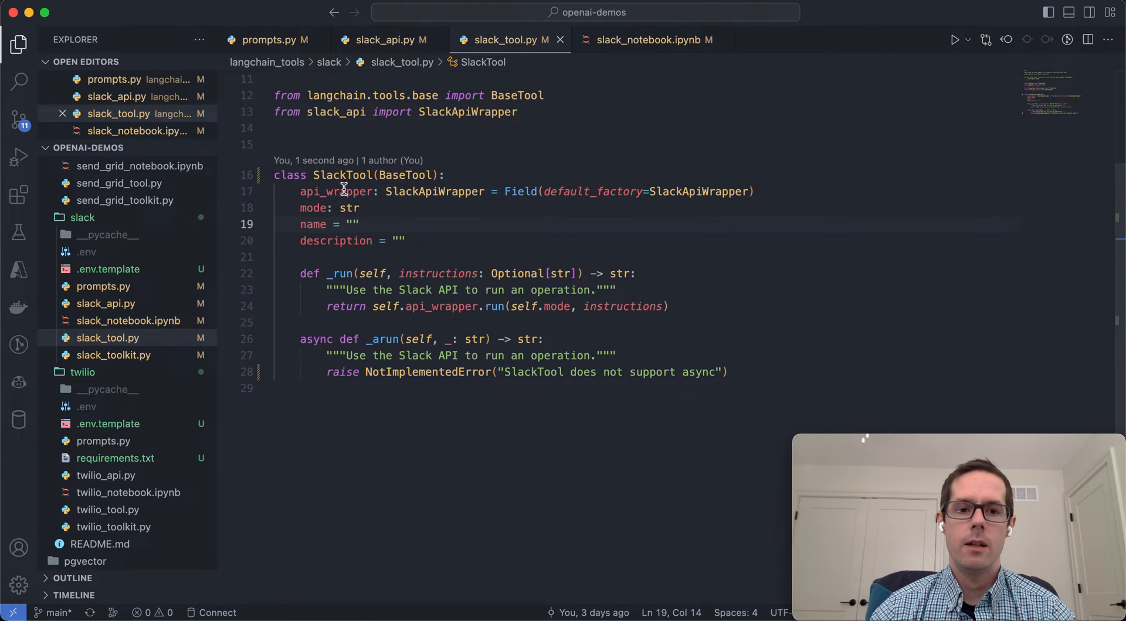
# Trace how api_wrapper is used through the _run method and its run call
pyautogui.doubleClick(343, 191)
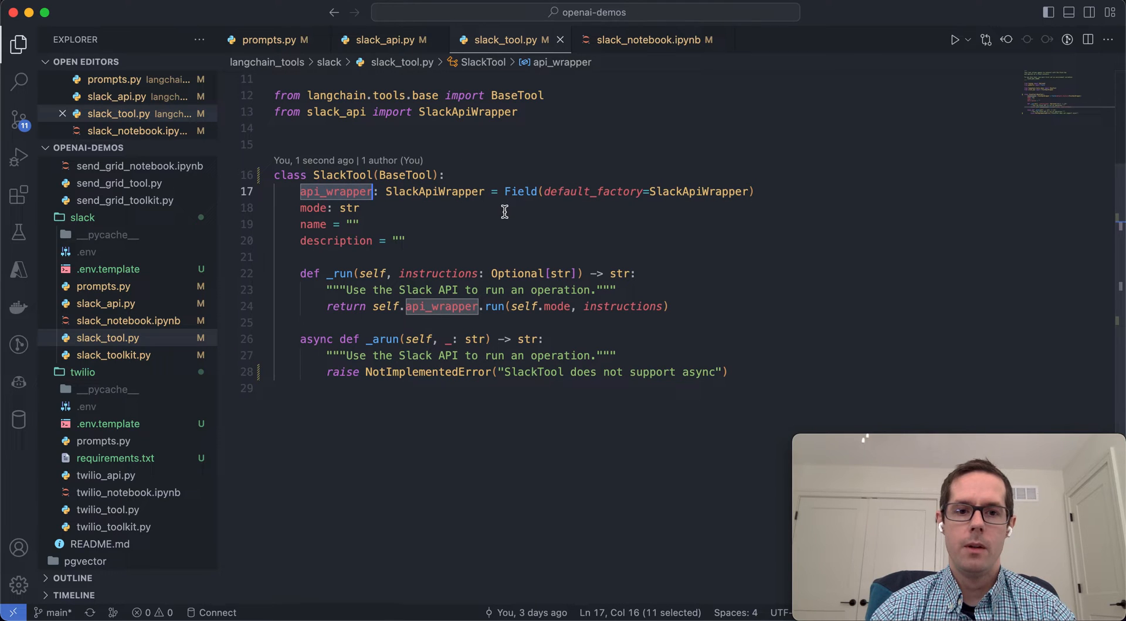
pyautogui.moveTo(438, 274)
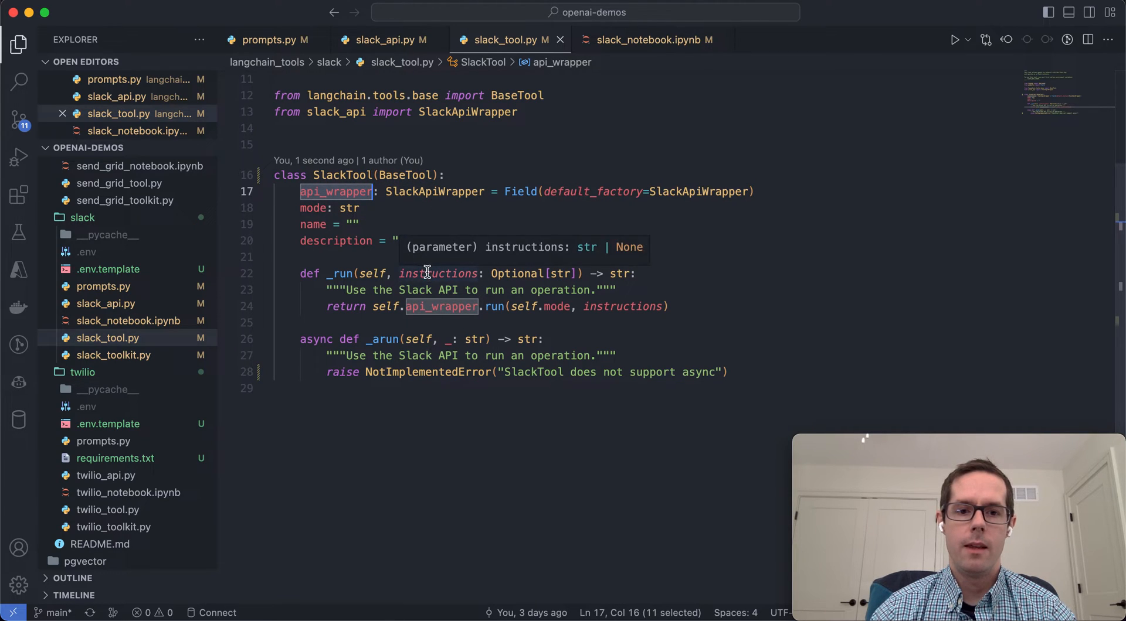
pyautogui.doubleClick(339, 273)
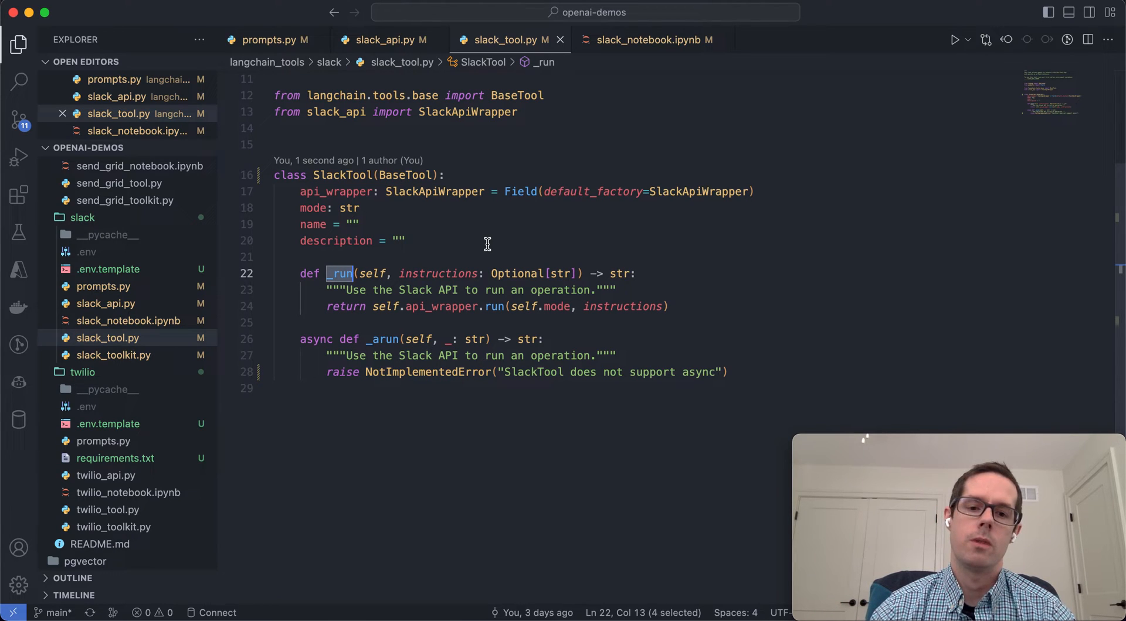
pyautogui.doubleClick(494, 306)
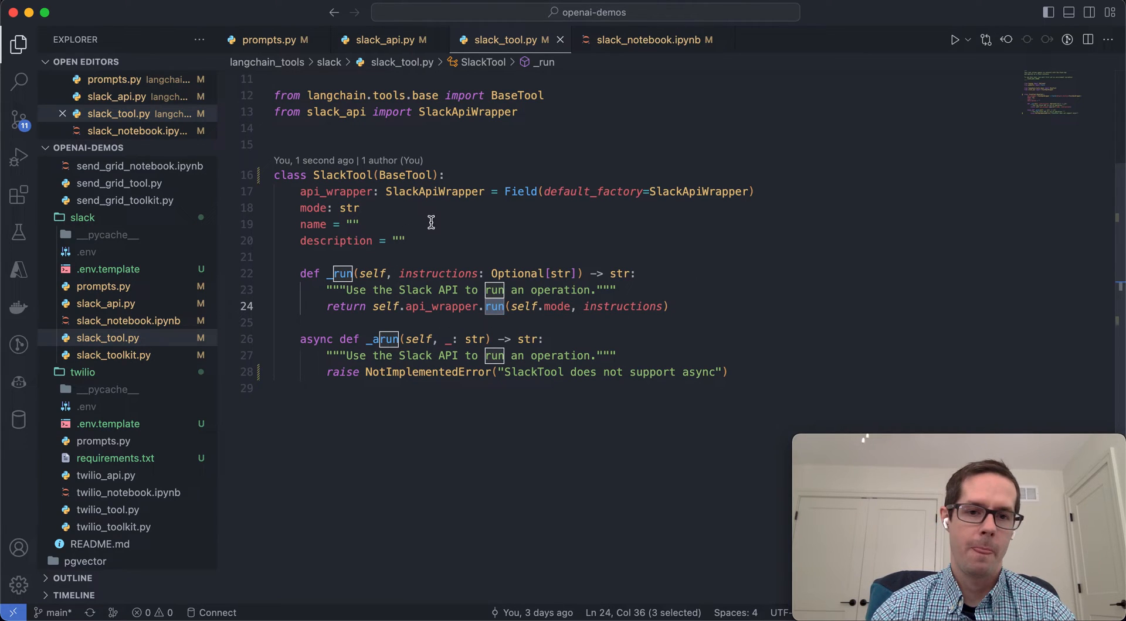
# Bring up slack_toolkit.py and highlight the from_slack_api_wrapper method
pyautogui.click(112, 355)
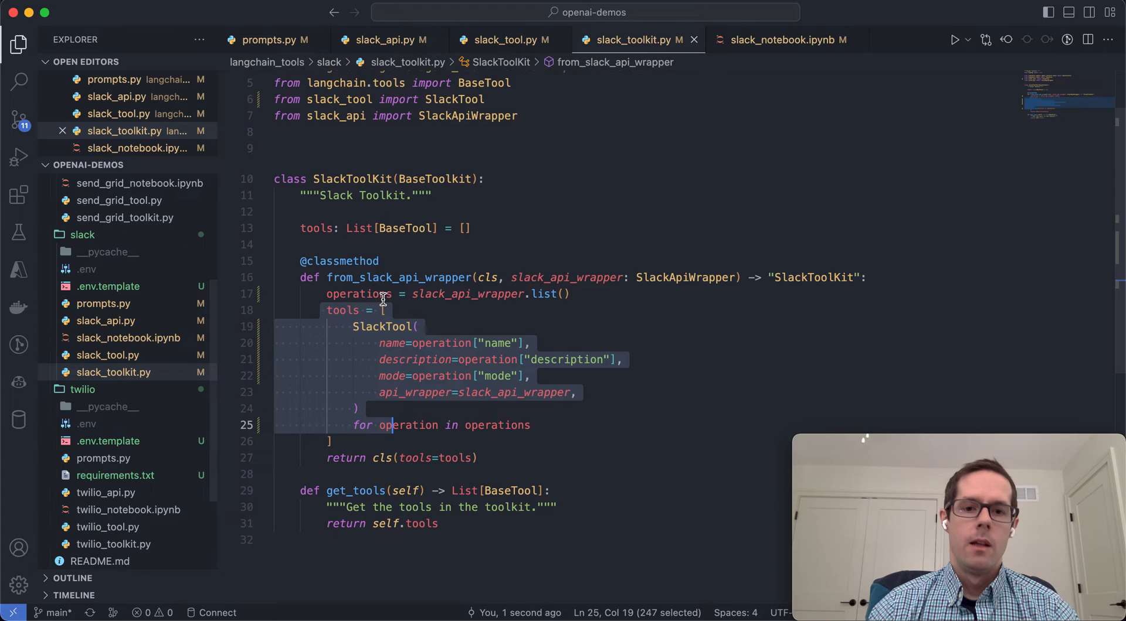
pyautogui.click(551, 342)
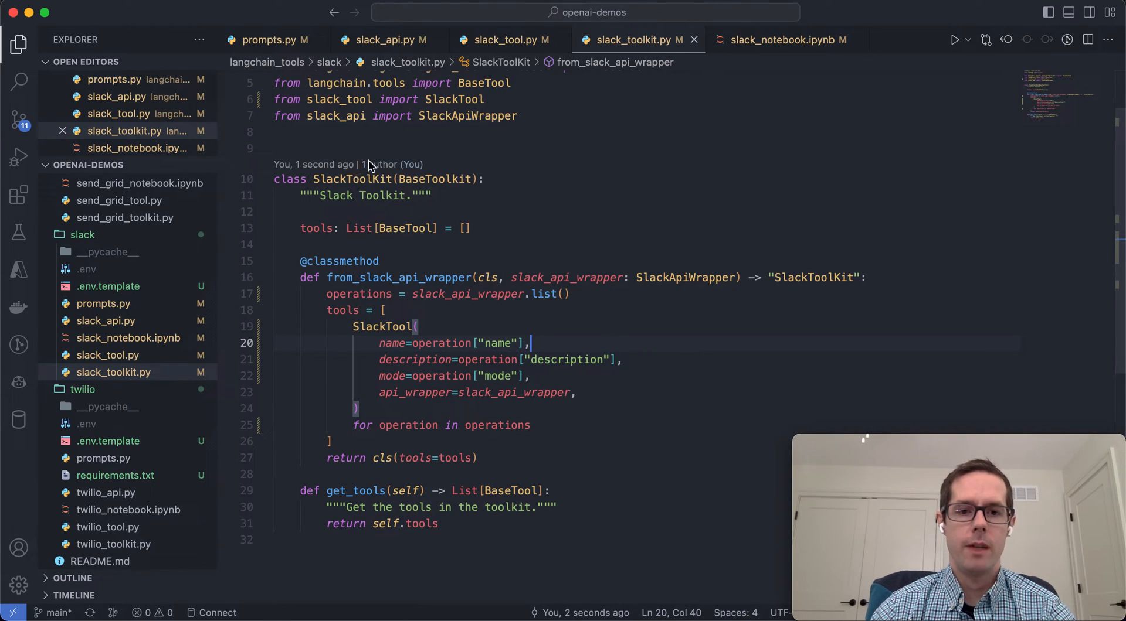
pyautogui.click(385, 277)
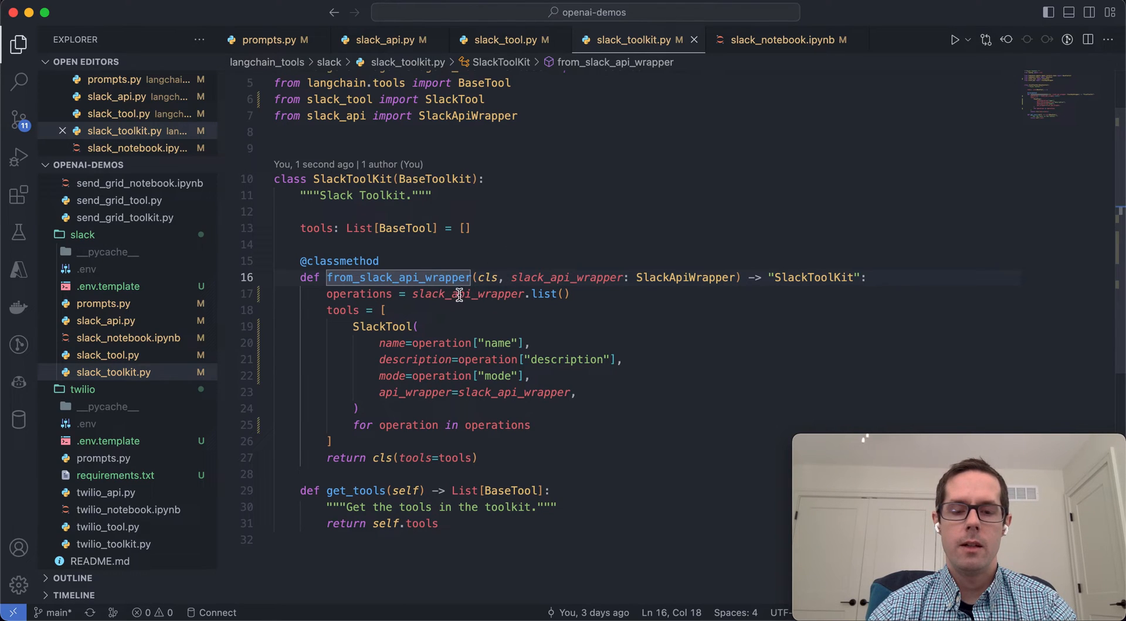
# Jump to the list method definition in slack_api.py and look over the operations list
pyautogui.click(536, 296)
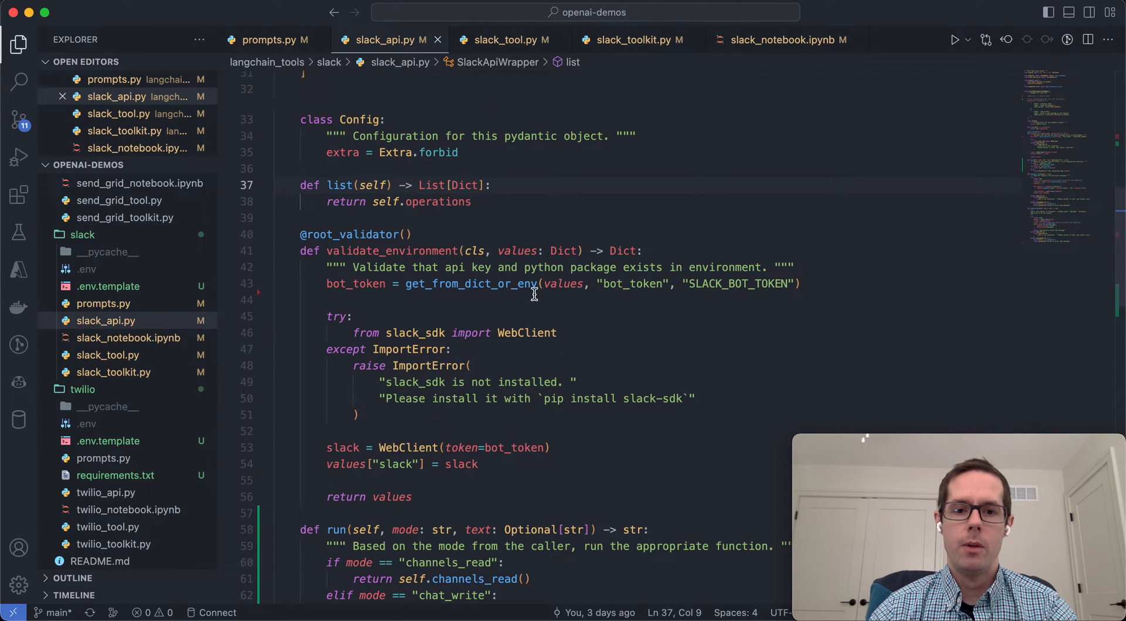
pyautogui.doubleClick(435, 203)
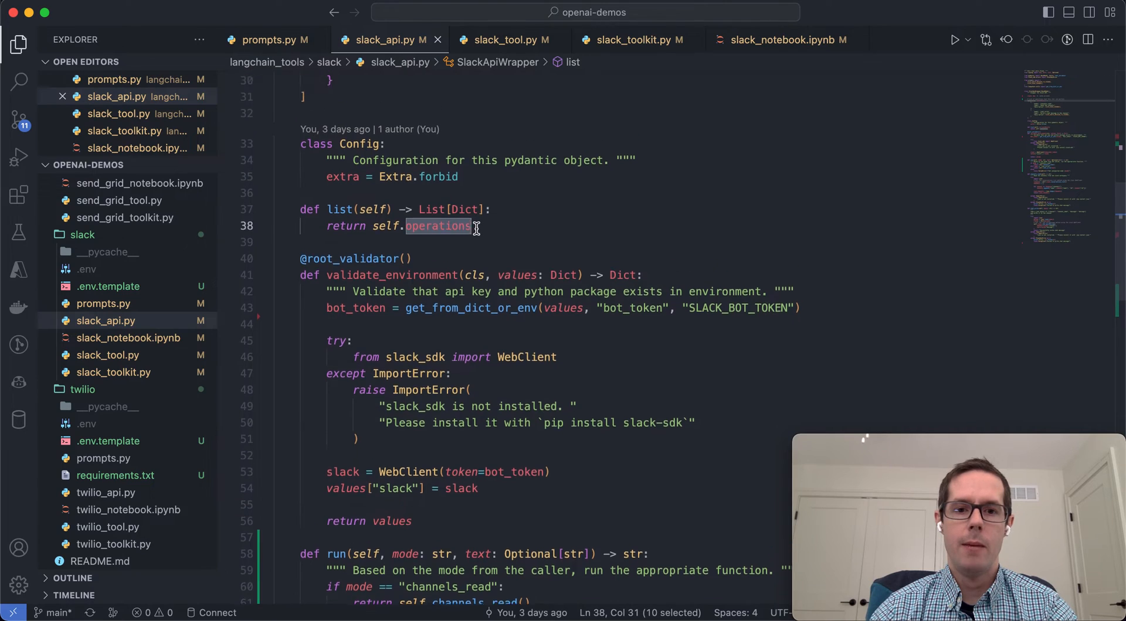
pyautogui.scroll(2, 457, 229)
pyautogui.scroll(5, 422, 237)
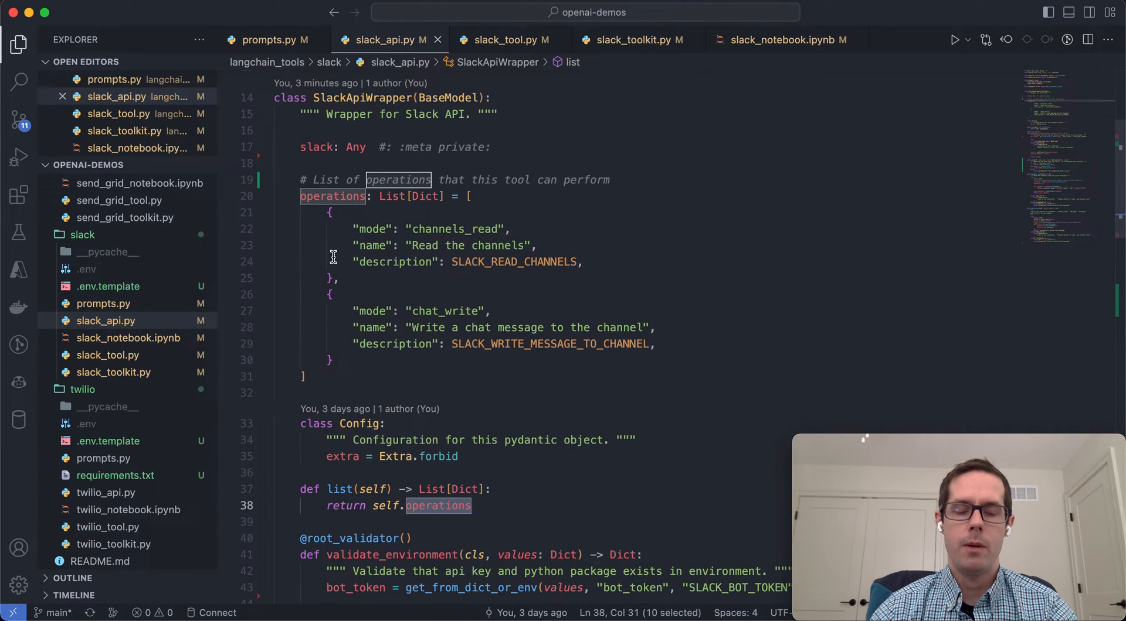
pyautogui.moveTo(401, 229); pyautogui.dragTo(406, 228)
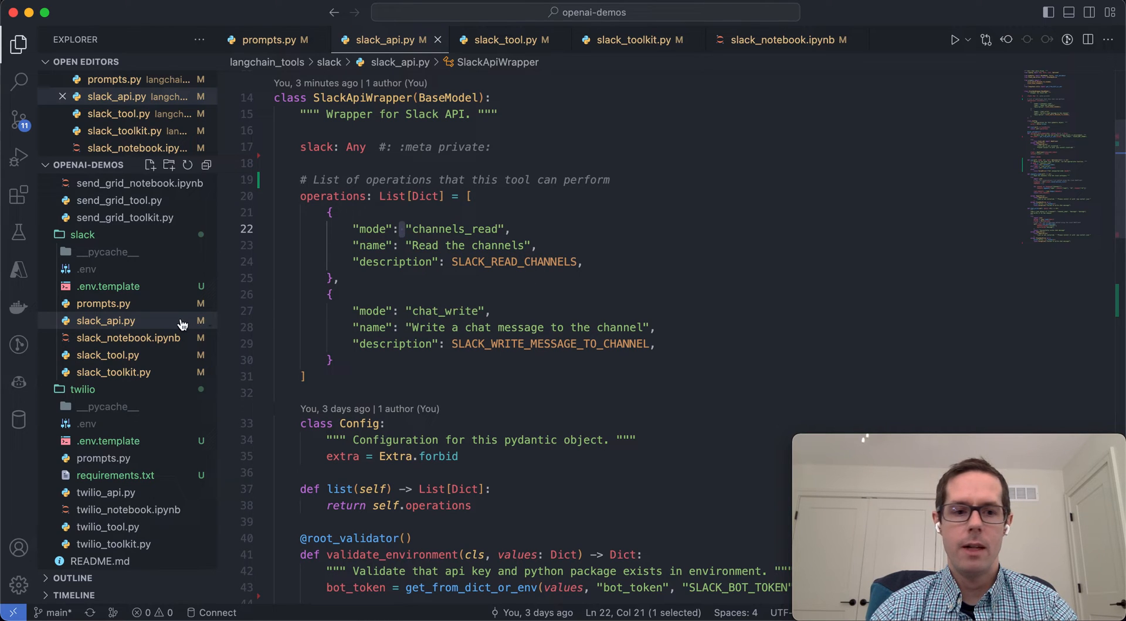
# Select the tools list comprehension in slack_toolkit.py, then bring up slack_notebook.ipynb
pyautogui.click(125, 372)
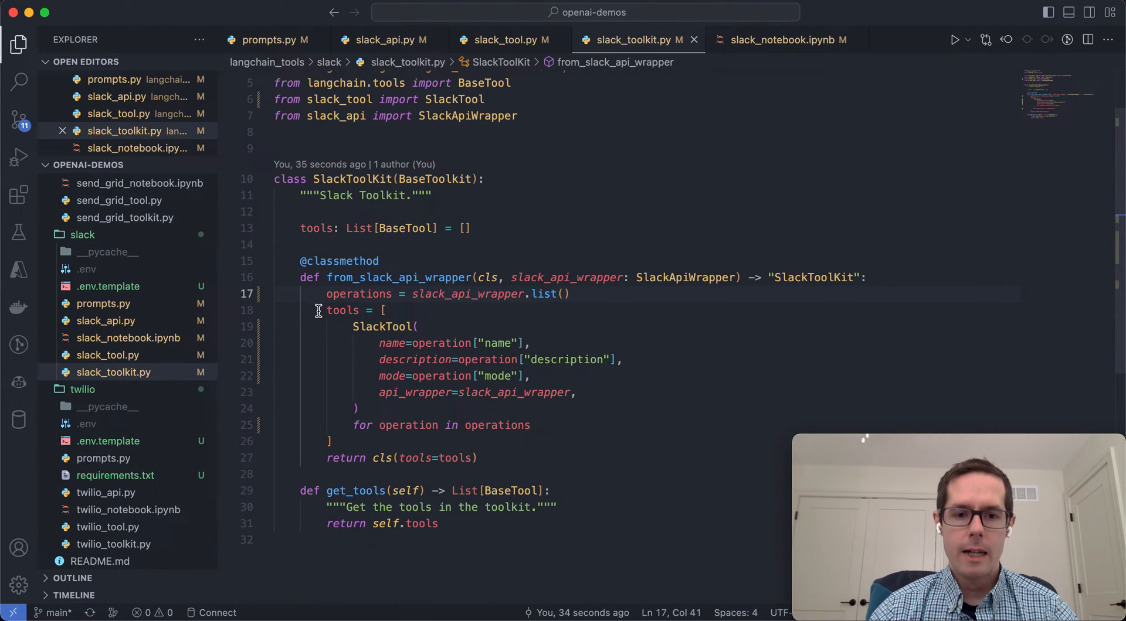
pyautogui.moveTo(322, 310); pyautogui.dragTo(352, 344)
pyautogui.moveTo(414, 405); pyautogui.dragTo(442, 432)
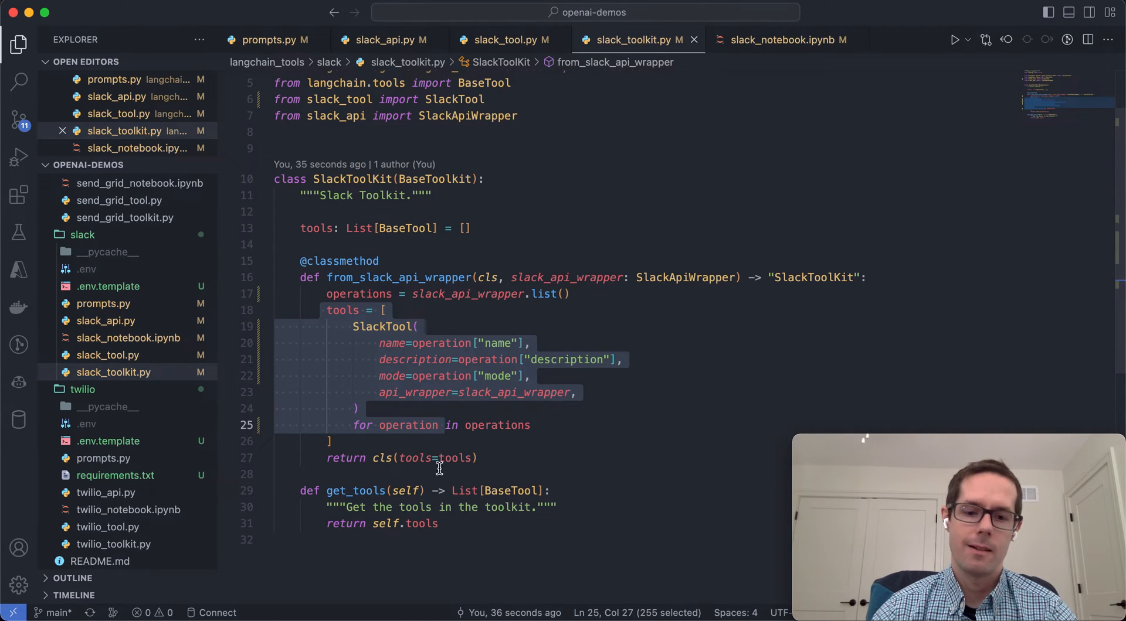
pyautogui.click(117, 340)
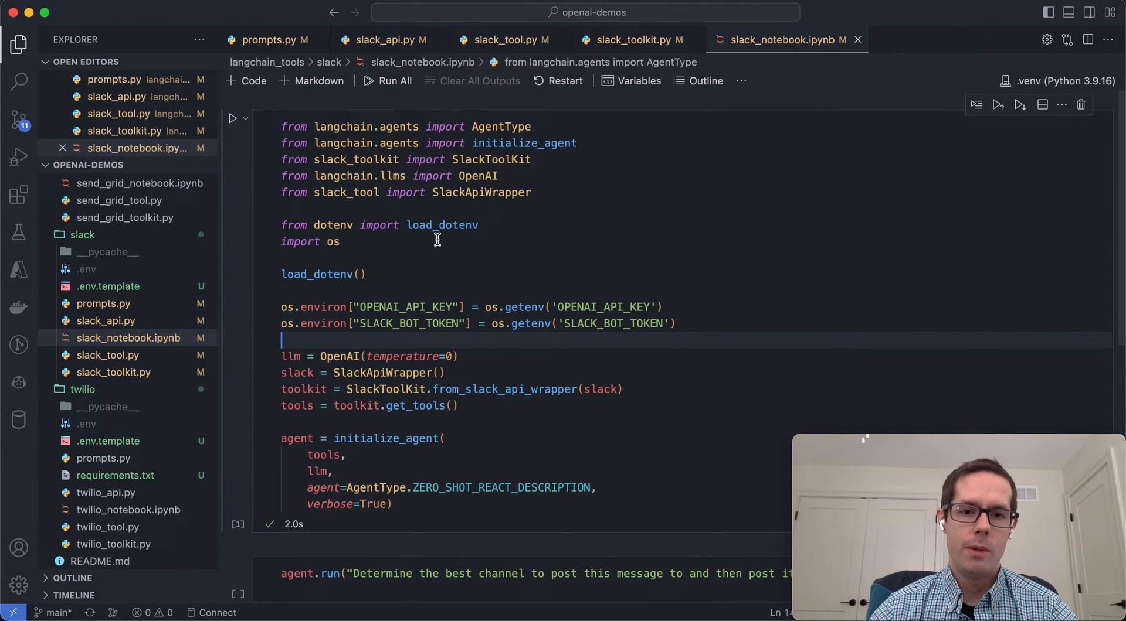
pyautogui.click(511, 162)
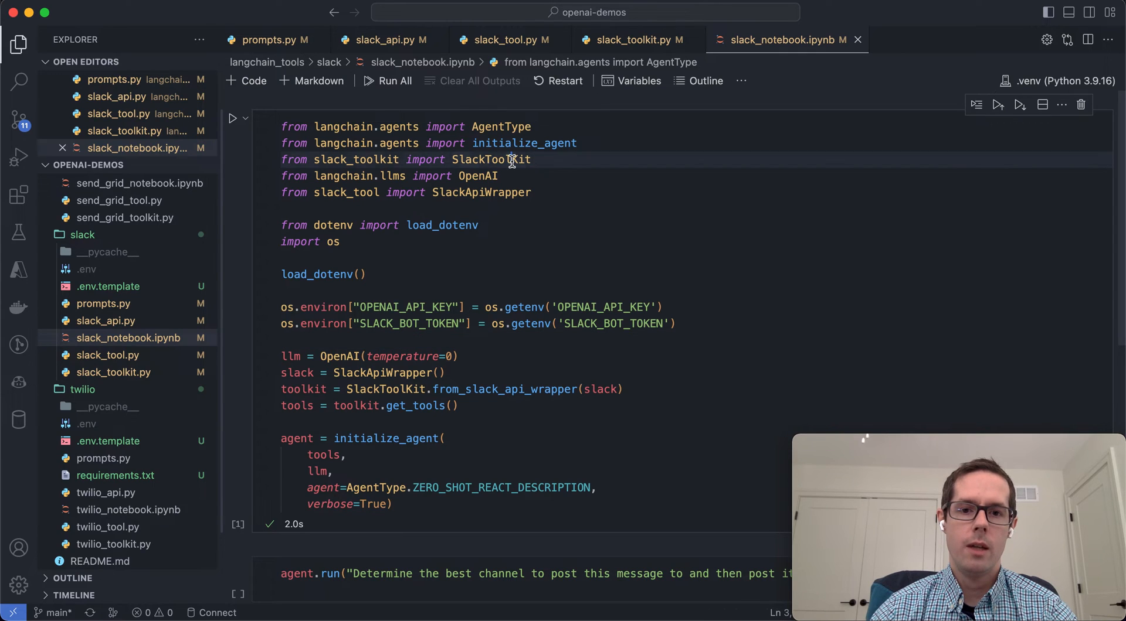
pyautogui.doubleClick(511, 161)
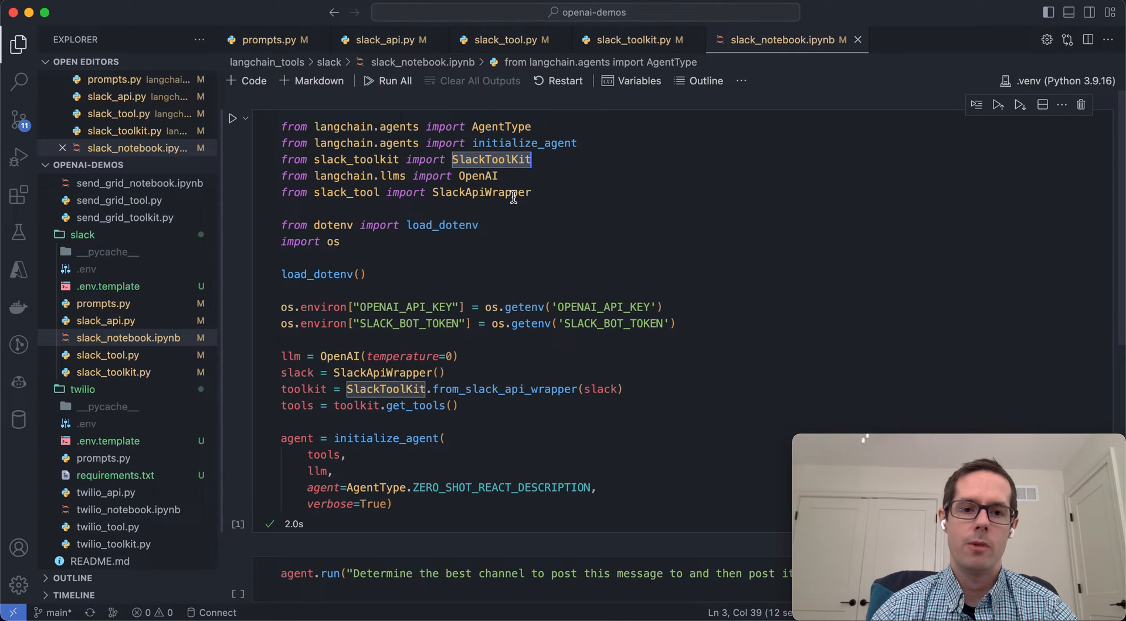
pyautogui.scroll(-2, 516, 291)
pyautogui.scroll(-2, 515, 293)
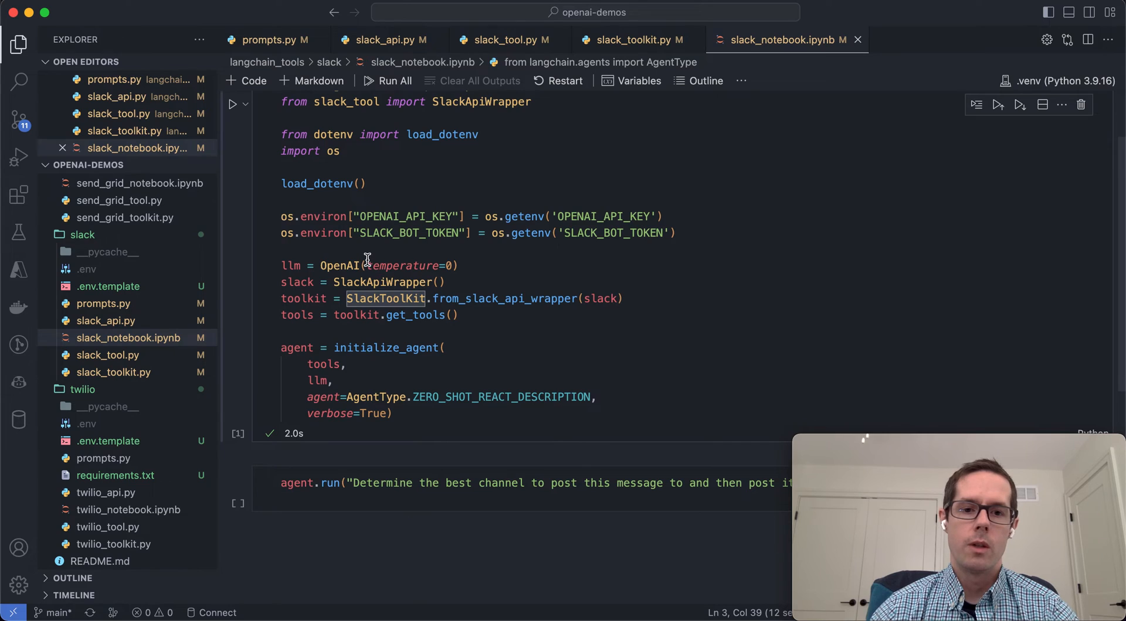
pyautogui.doubleClick(374, 218)
pyautogui.doubleClick(394, 234)
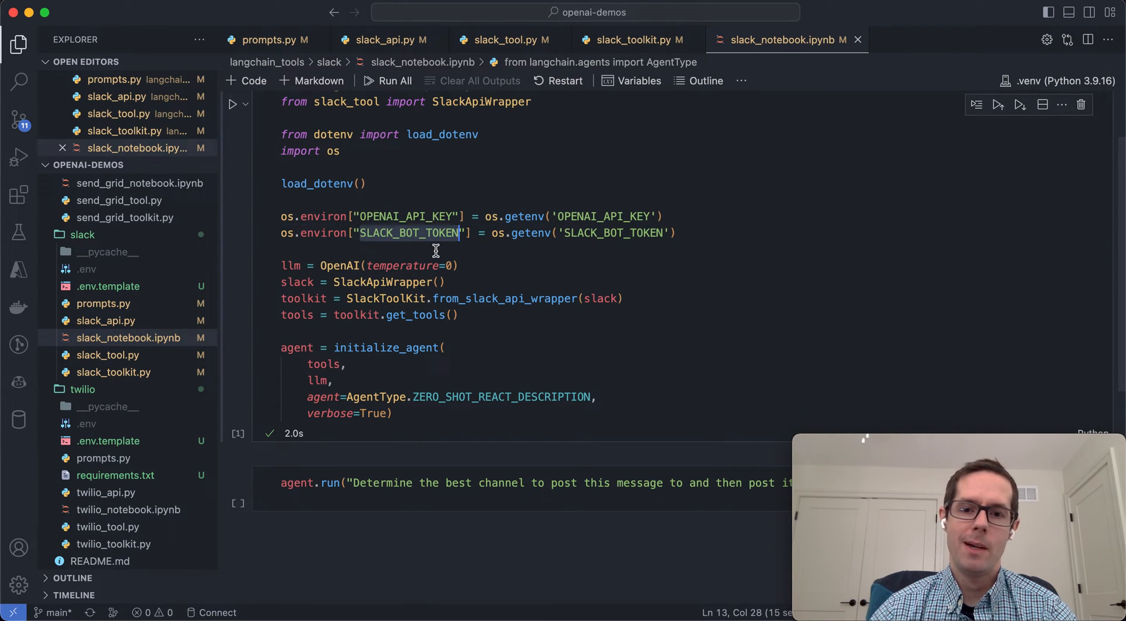
pyautogui.moveTo(339, 266)
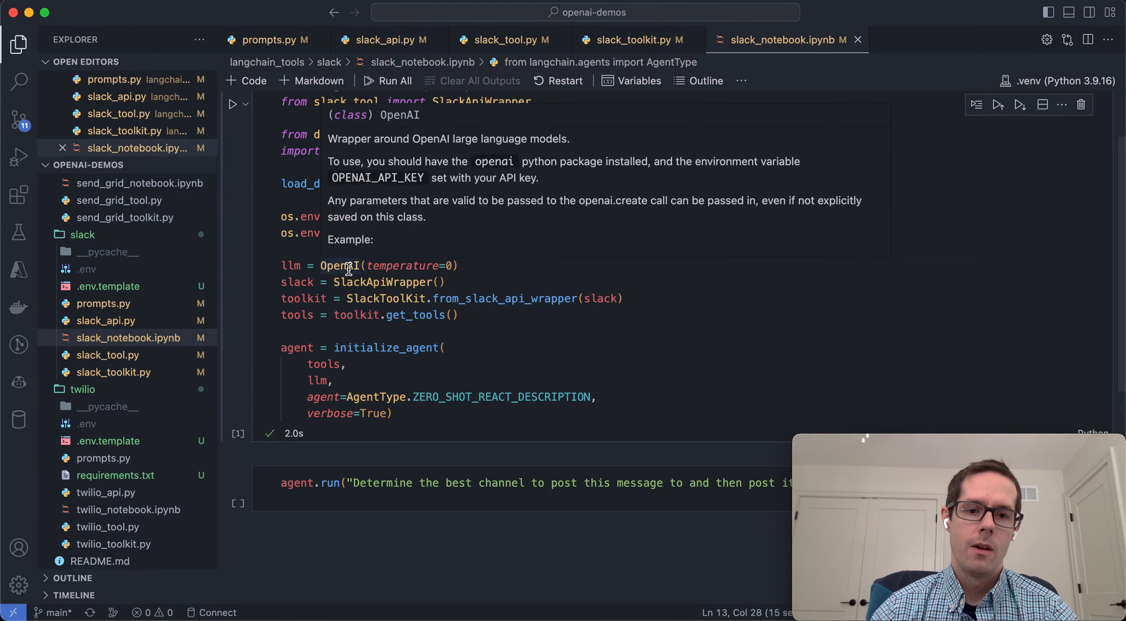
pyautogui.doubleClick(348, 267)
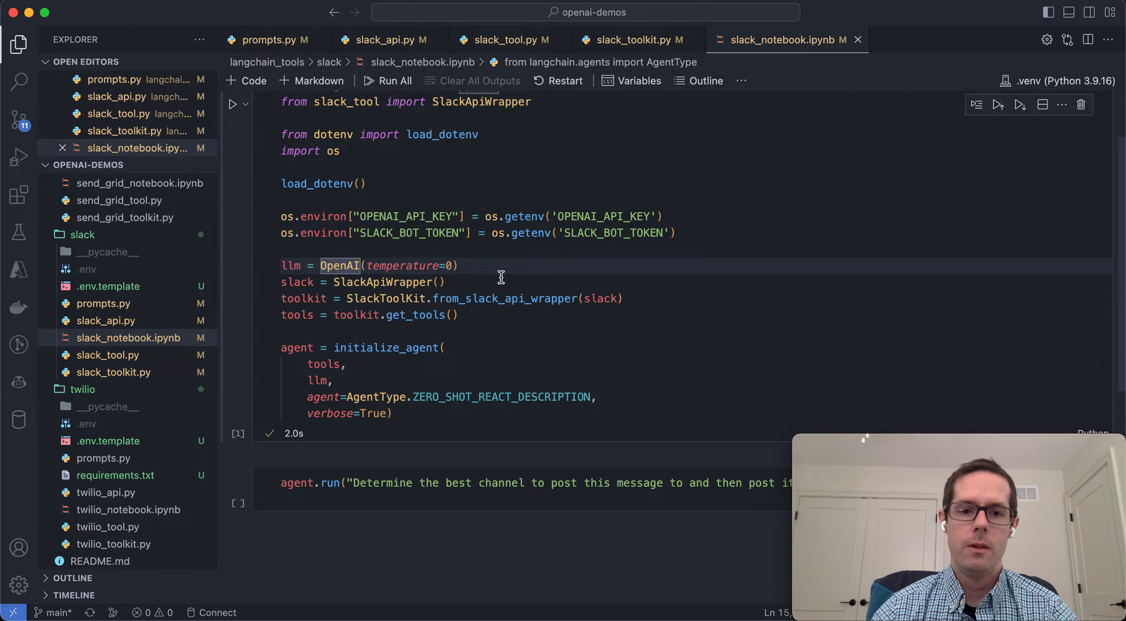
pyautogui.doubleClick(404, 283)
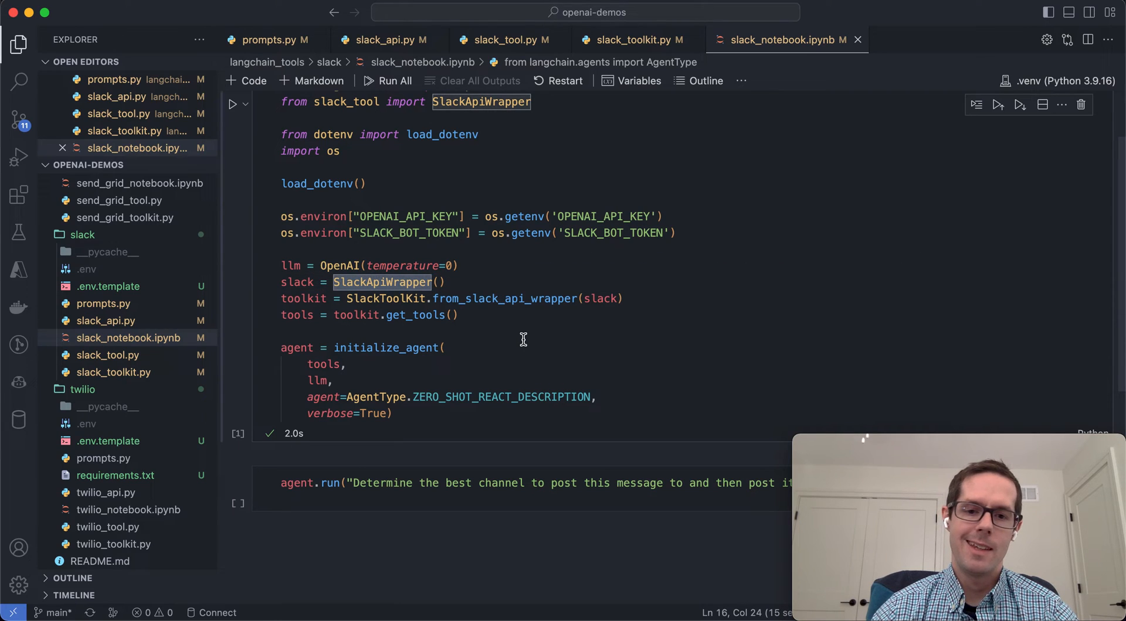
pyautogui.click(629, 300)
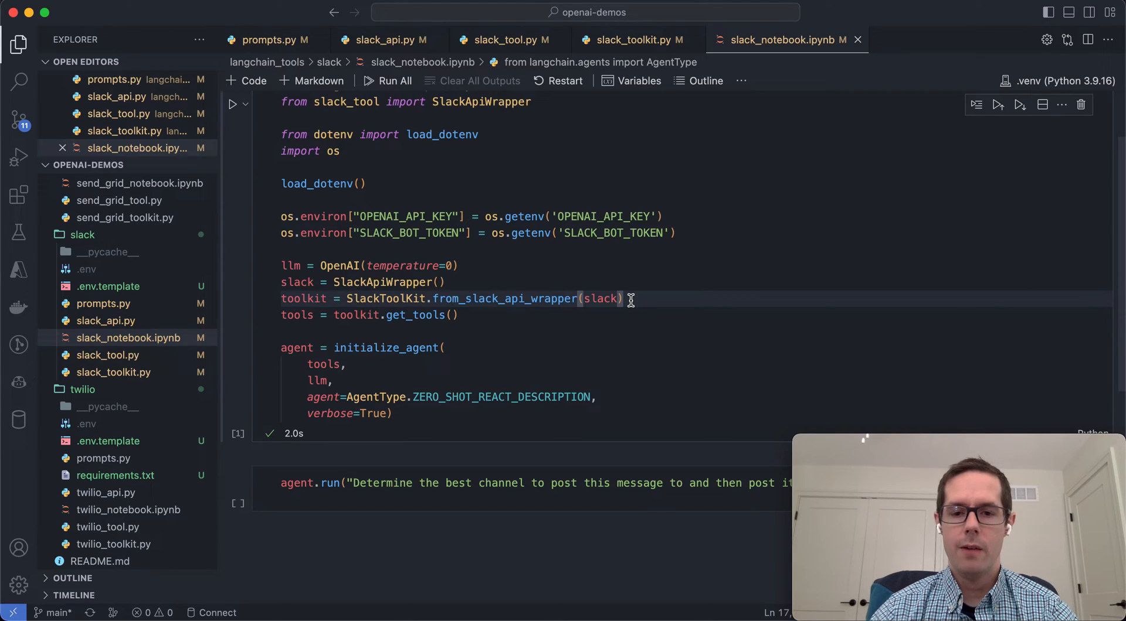
pyautogui.moveTo(459, 315); pyautogui.dragTo(266, 311)
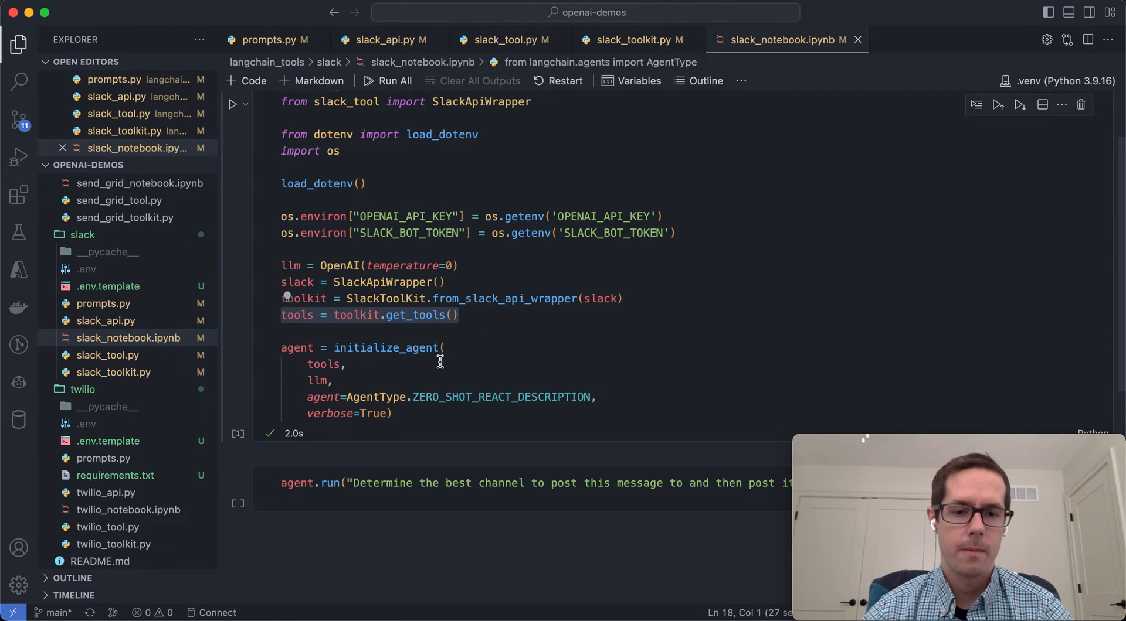
pyautogui.scroll(-2, 402, 340)
pyautogui.scroll(-3, 402, 340)
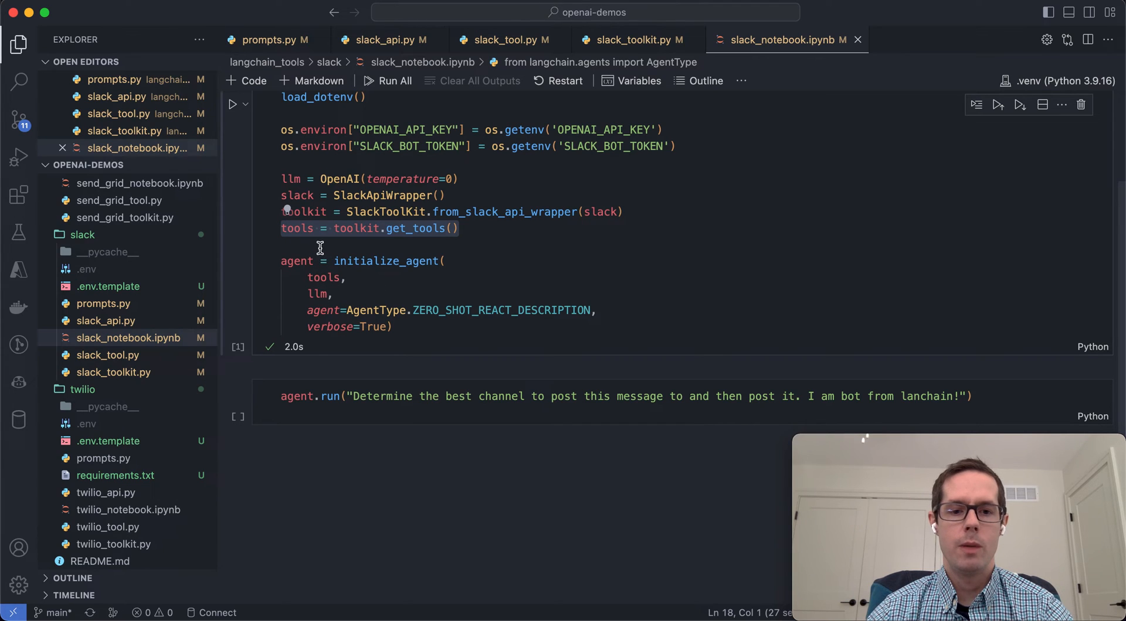
# Re-run the setup cell, then run the agent.run cell to post the message to Slack
pyautogui.click(233, 104)
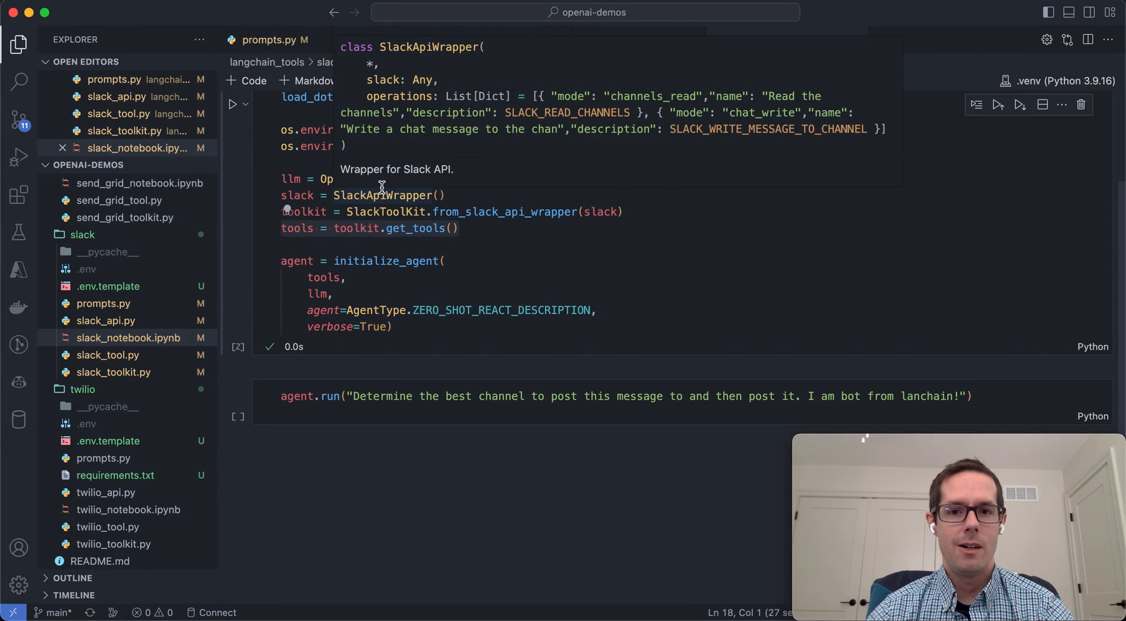
pyautogui.click(365, 397)
pyautogui.scroll(-3, 421, 425)
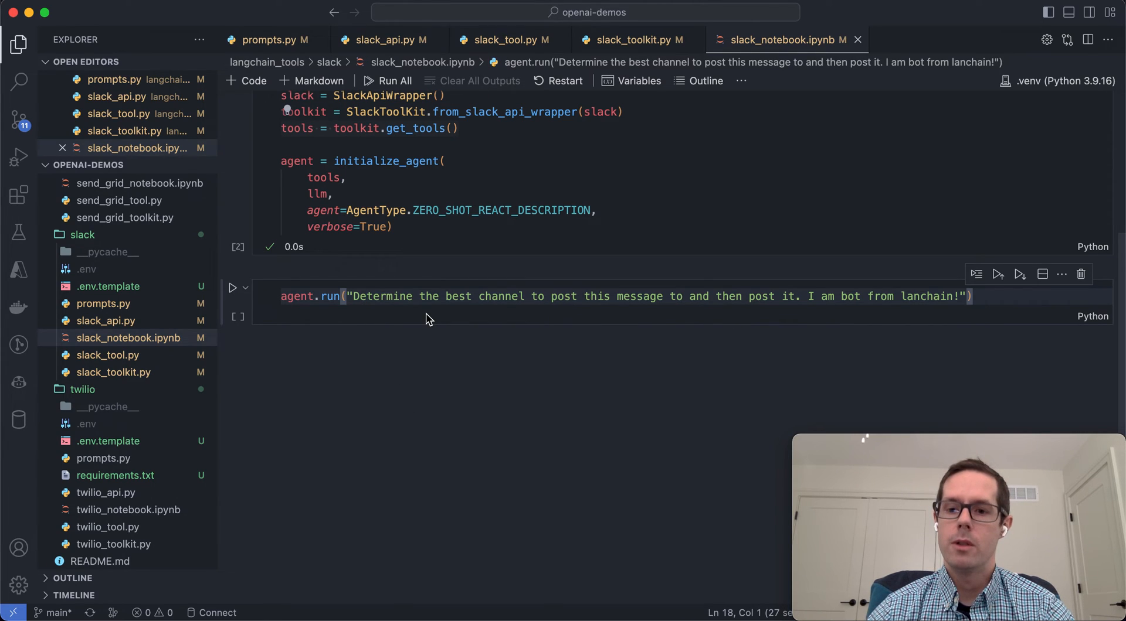
pyautogui.click(233, 289)
pyautogui.scroll(-4, 393, 283)
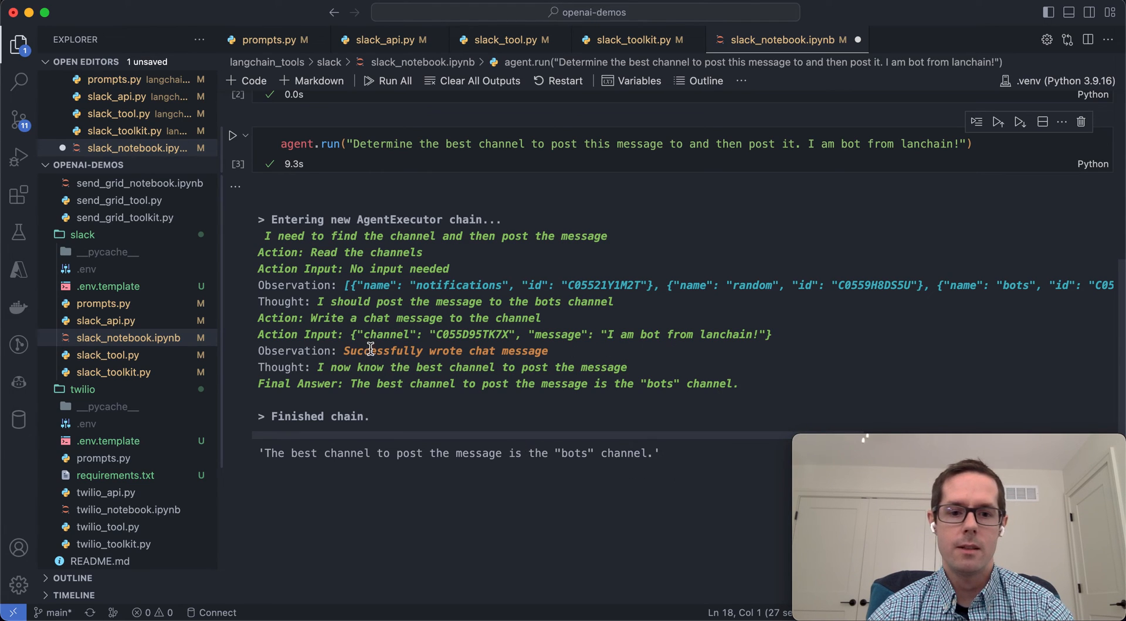
pyautogui.scroll(-2, 497, 345)
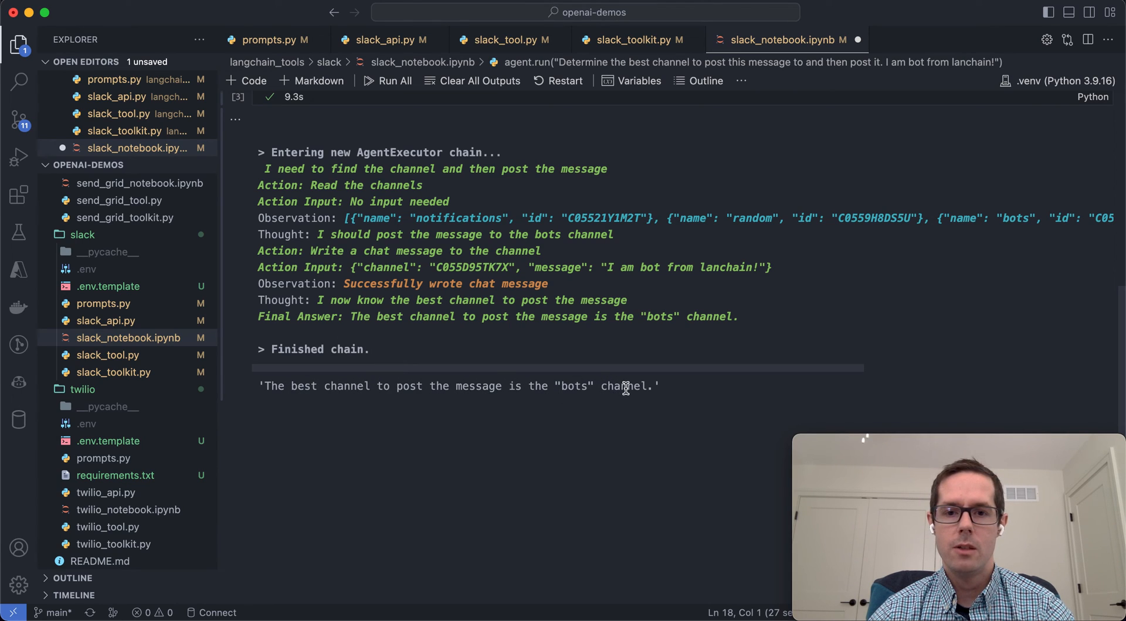
pyautogui.press('super+Tab')
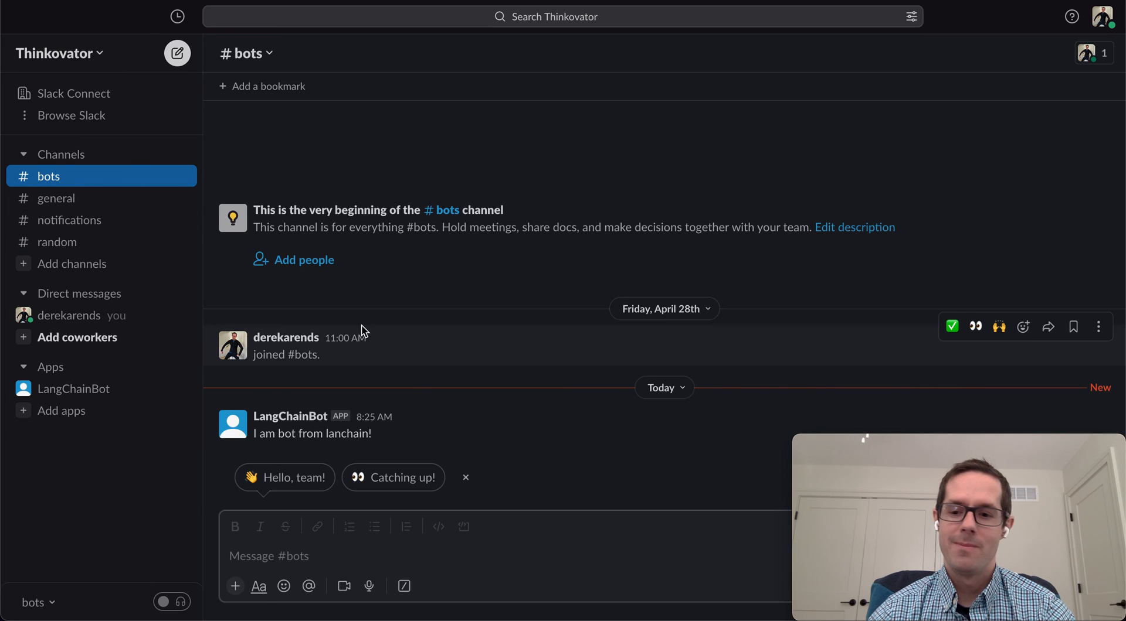
pyautogui.moveTo(537, 422)
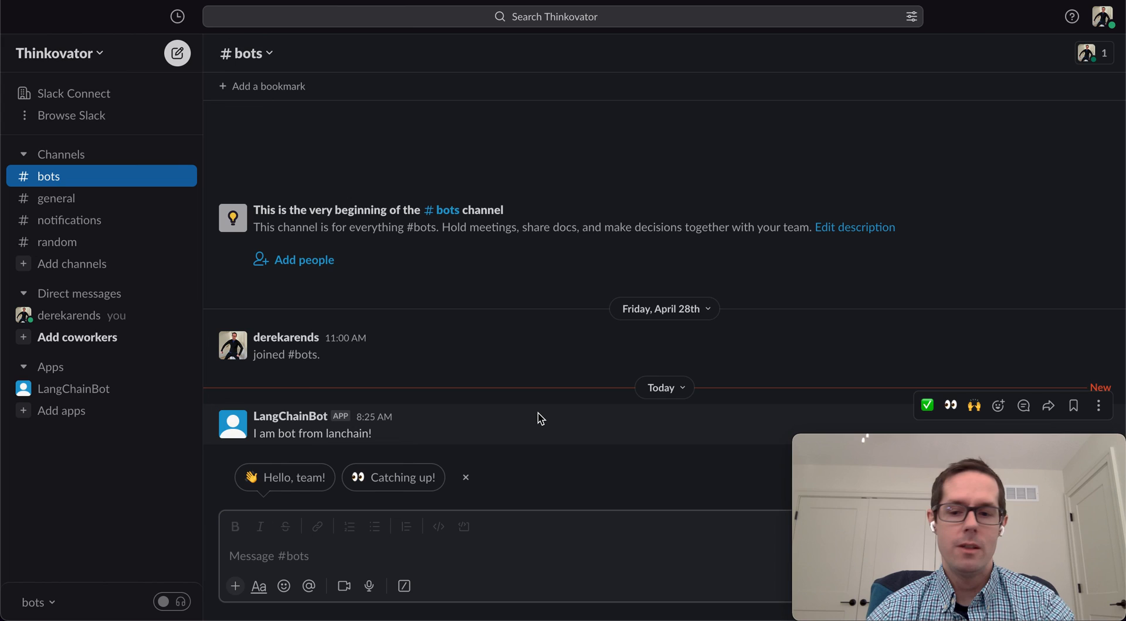
pyautogui.press('super+Tab')
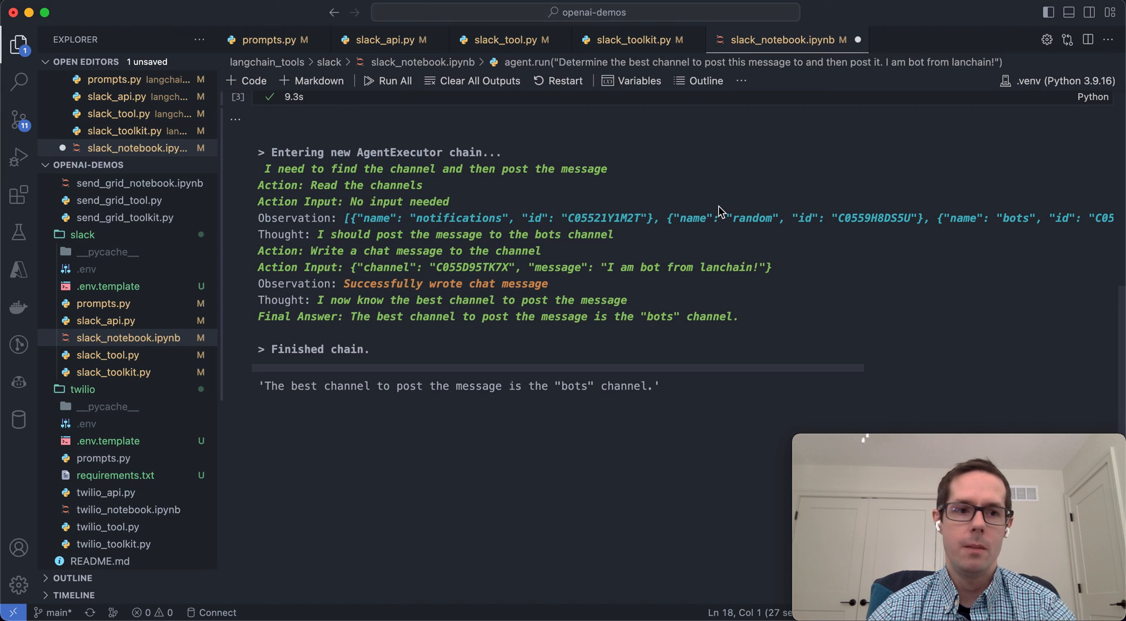